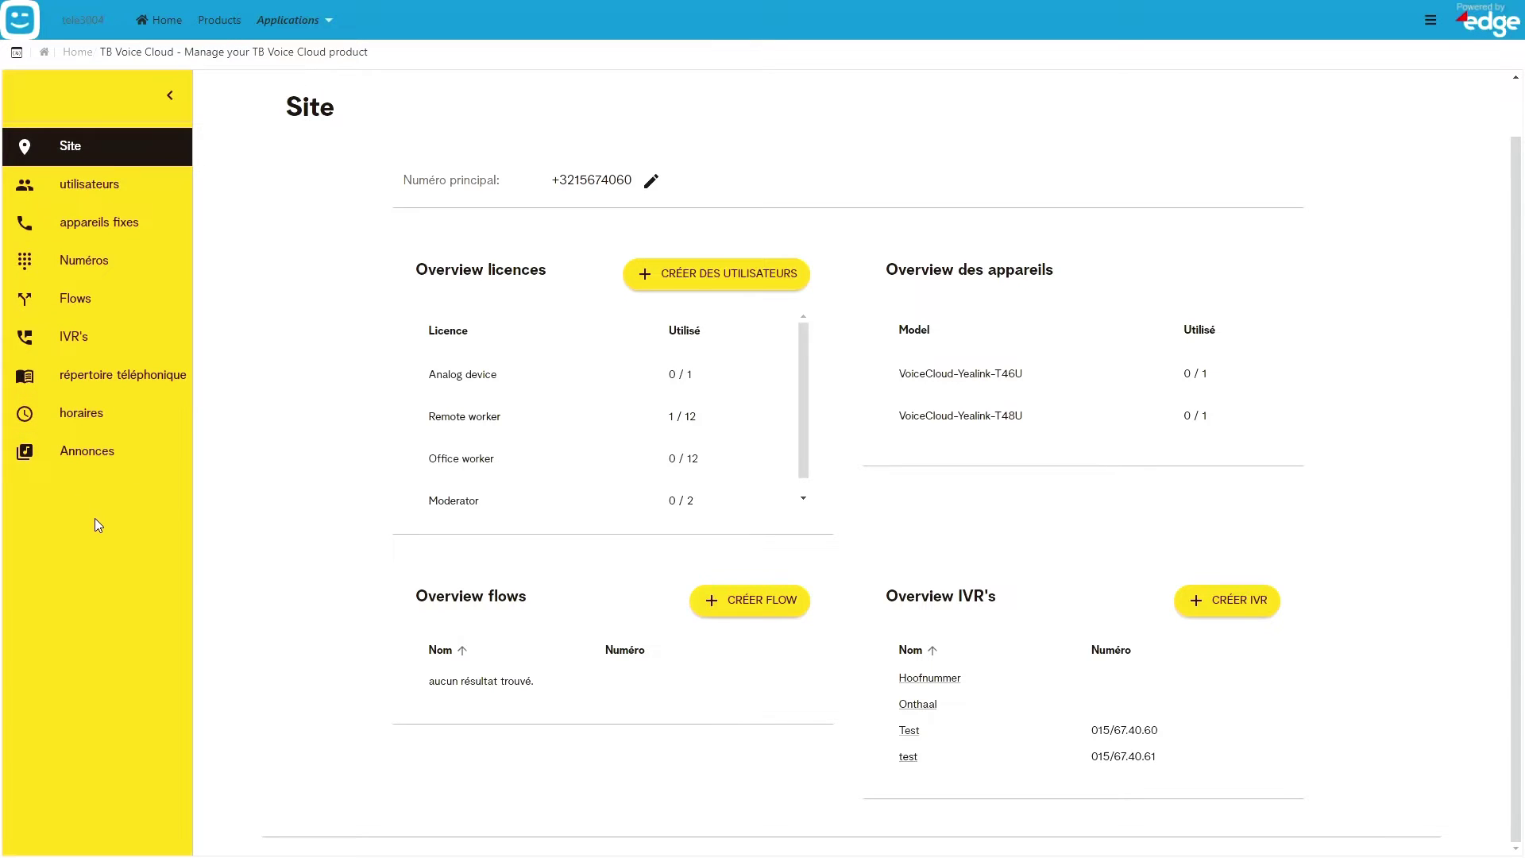
Open the users list, view the blank new-user form down to its permitted tools, and leave it without creating a user
scroll(94, 518, up, 1)
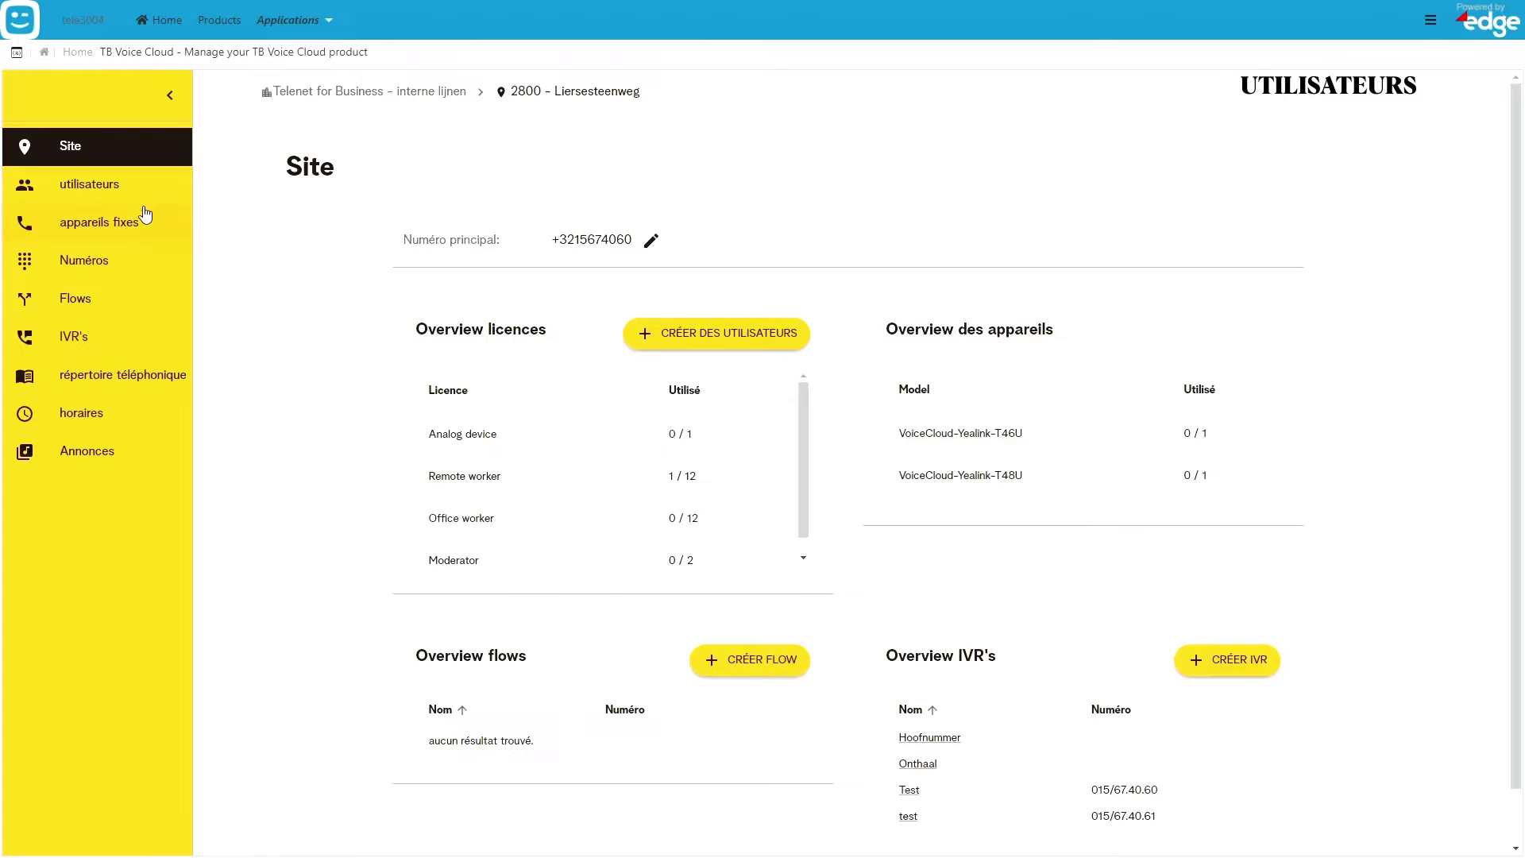
click(100, 190)
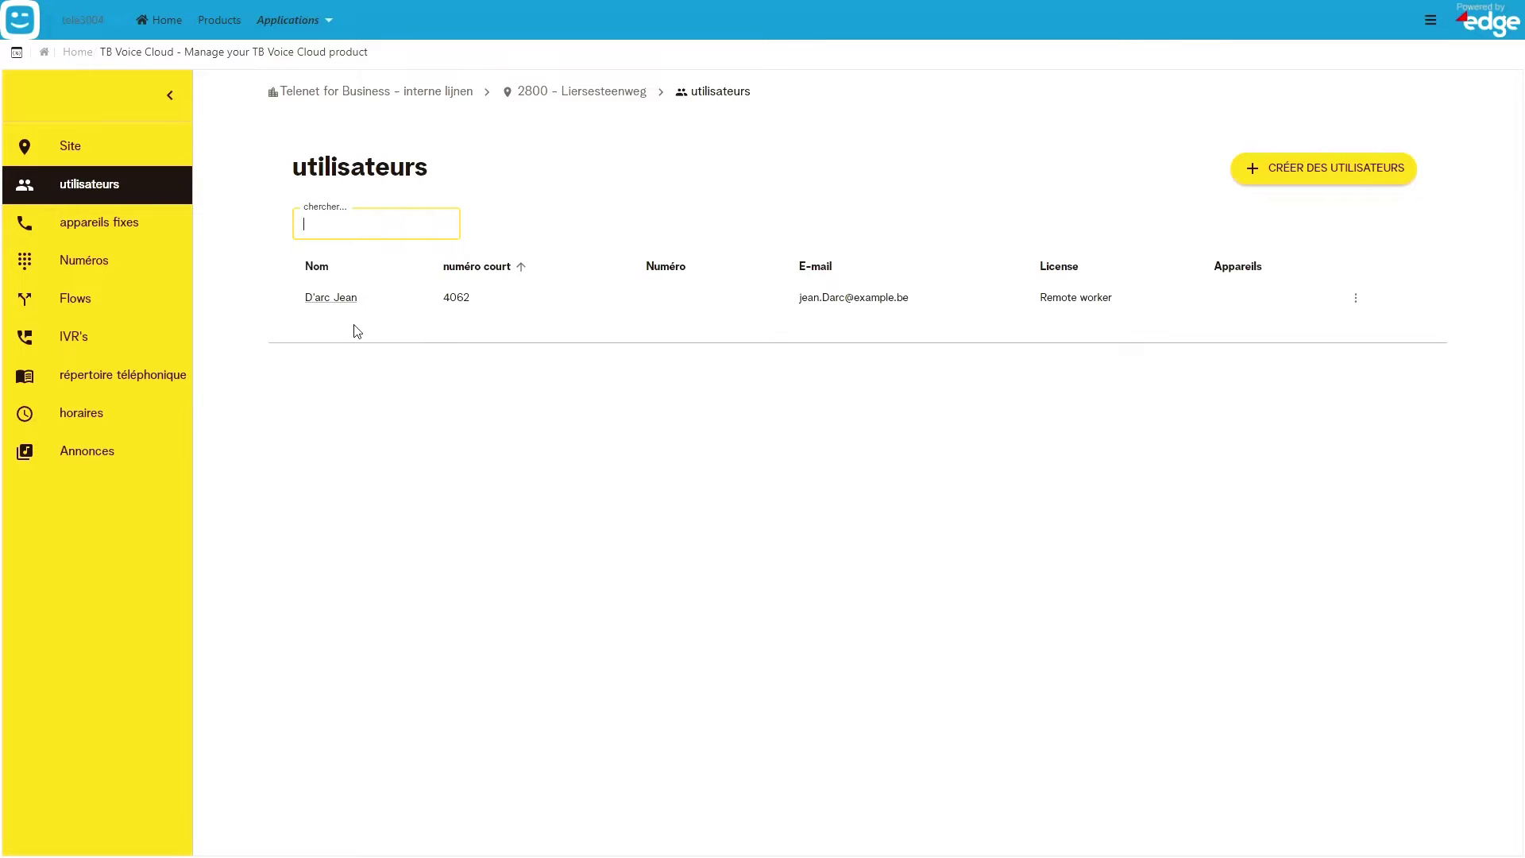
click(1338, 175)
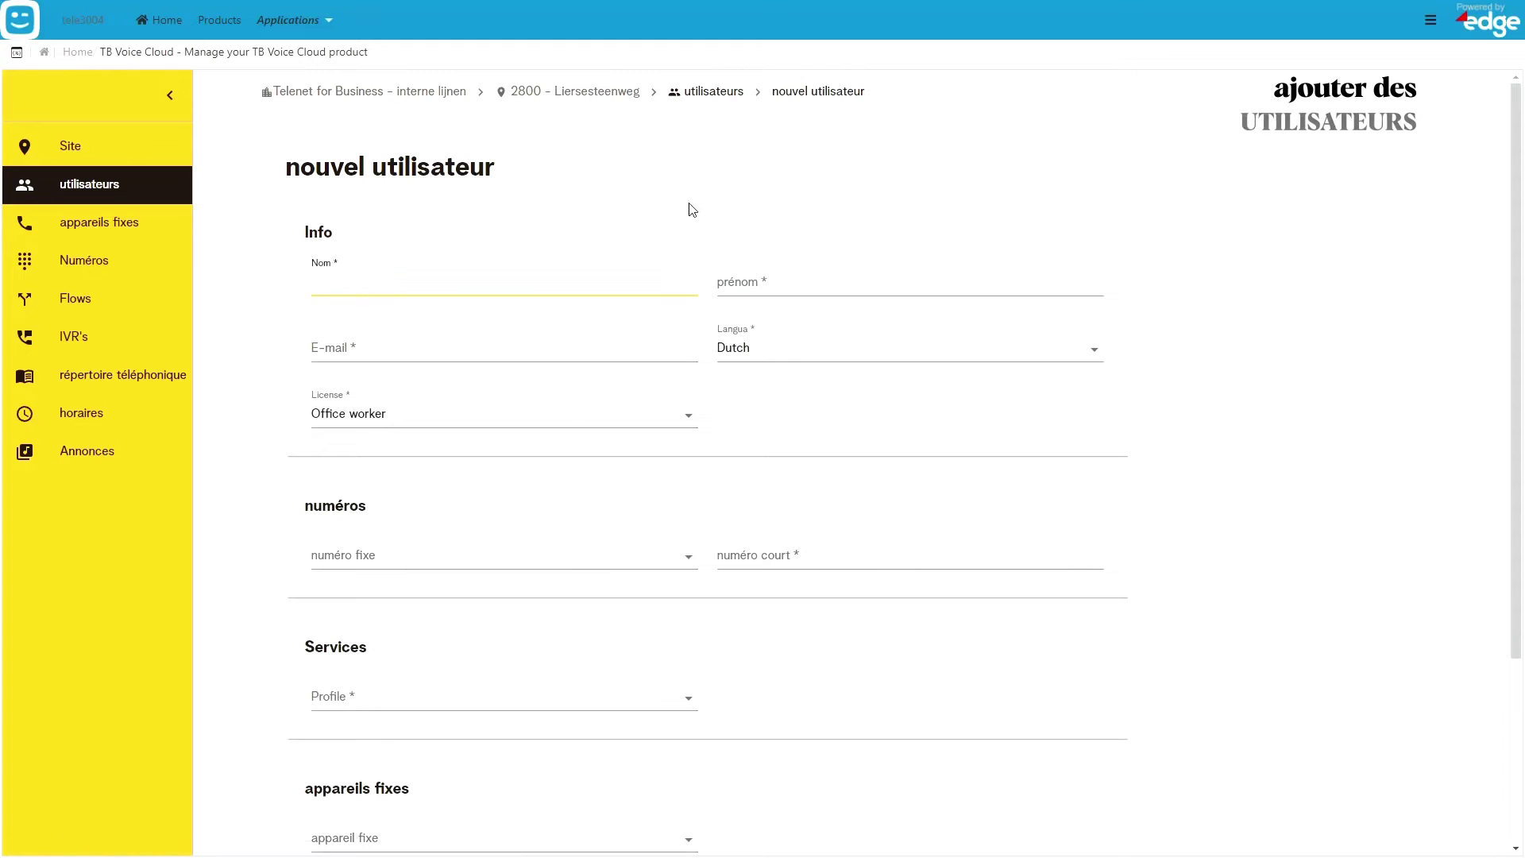
scroll(481, 283, down, 3)
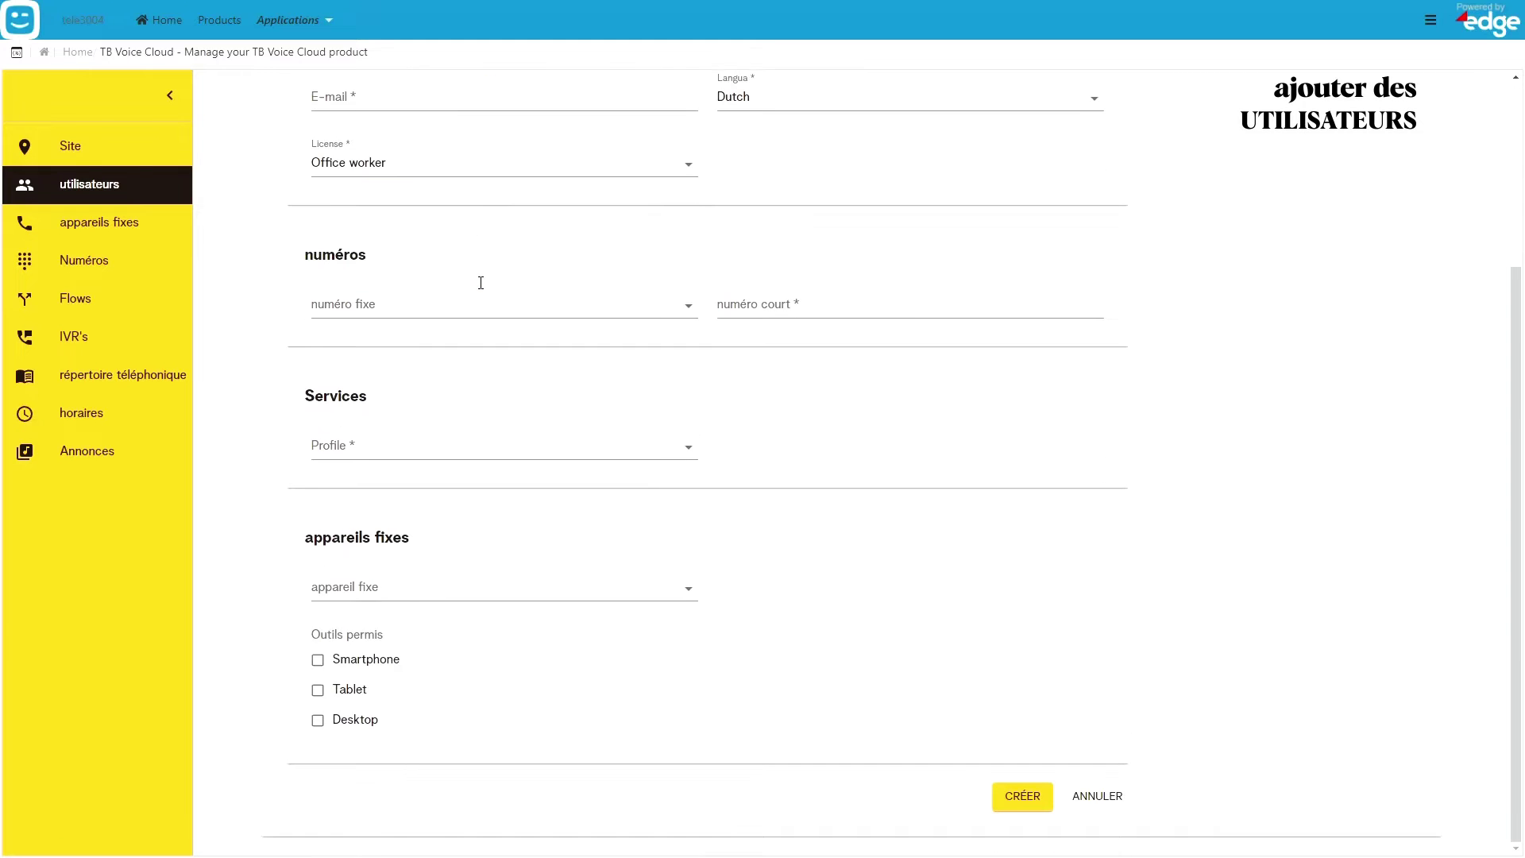
click(1087, 797)
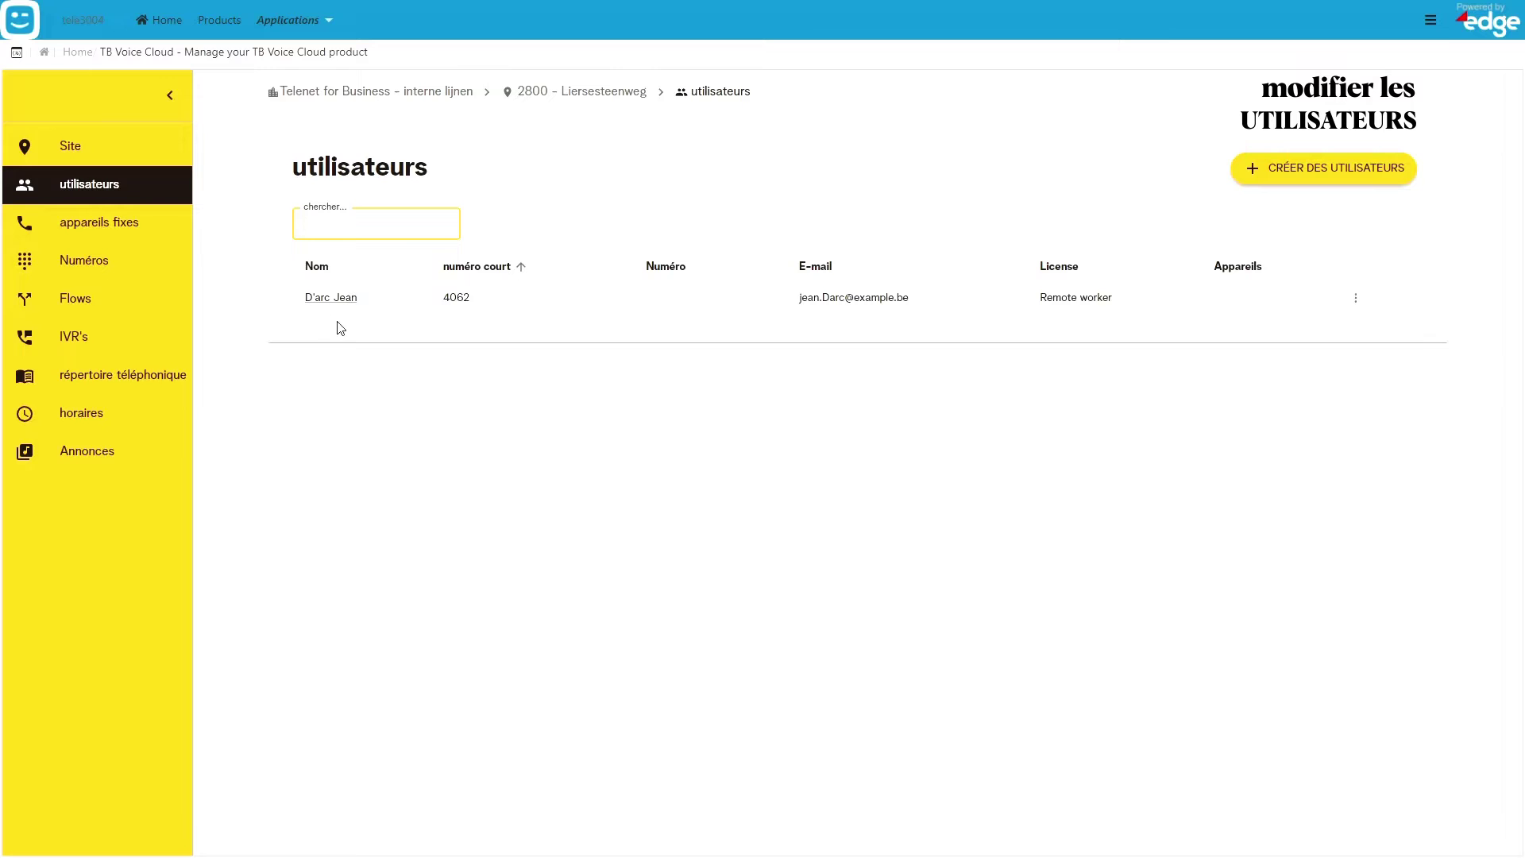
Open the existing user's record for editing and view the fixed numbers available for assignment
click(332, 298)
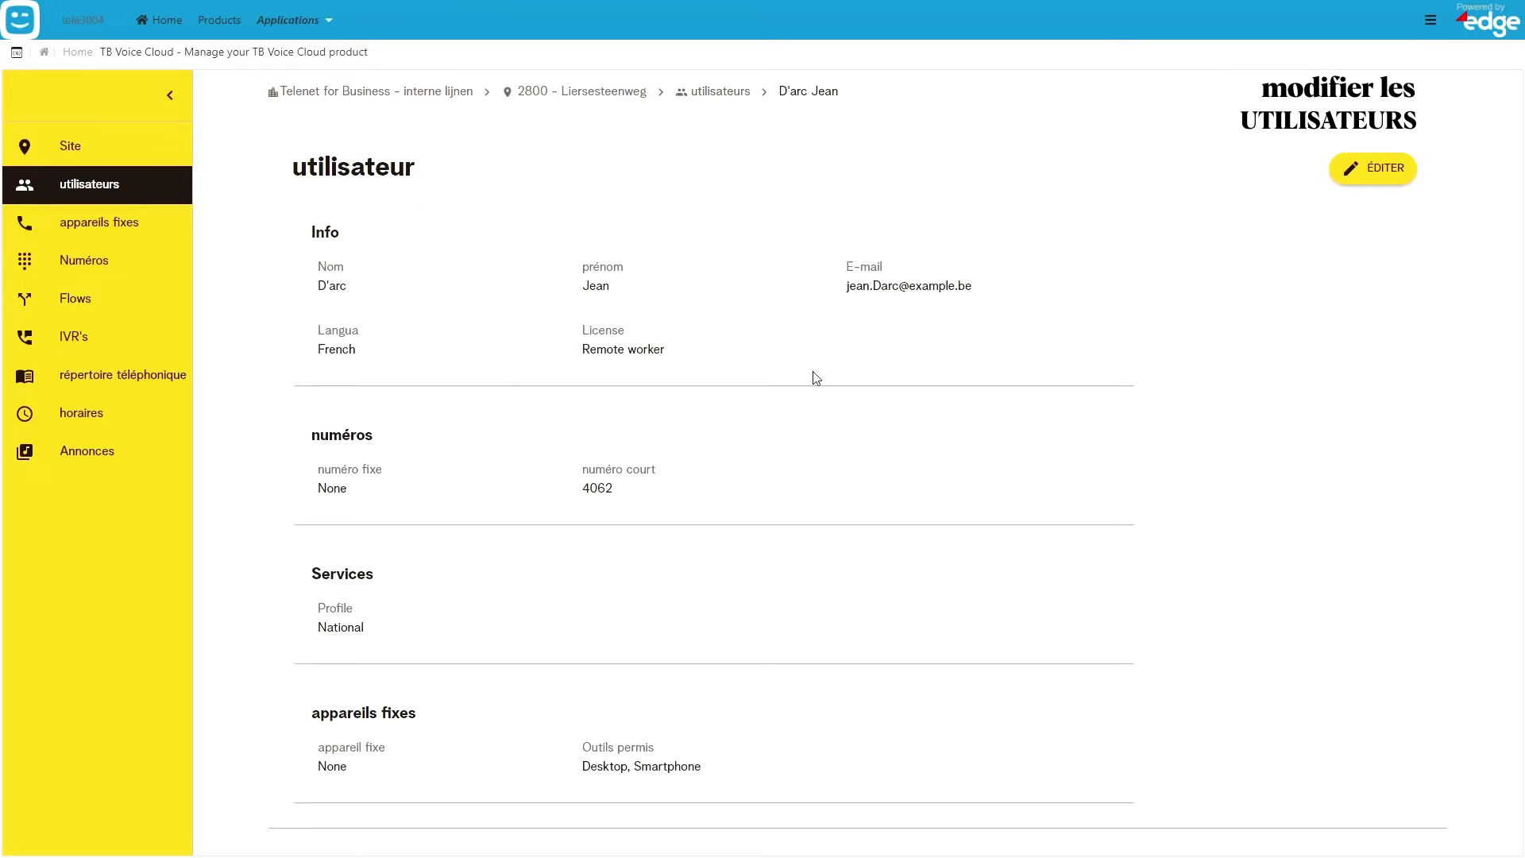
click(1377, 180)
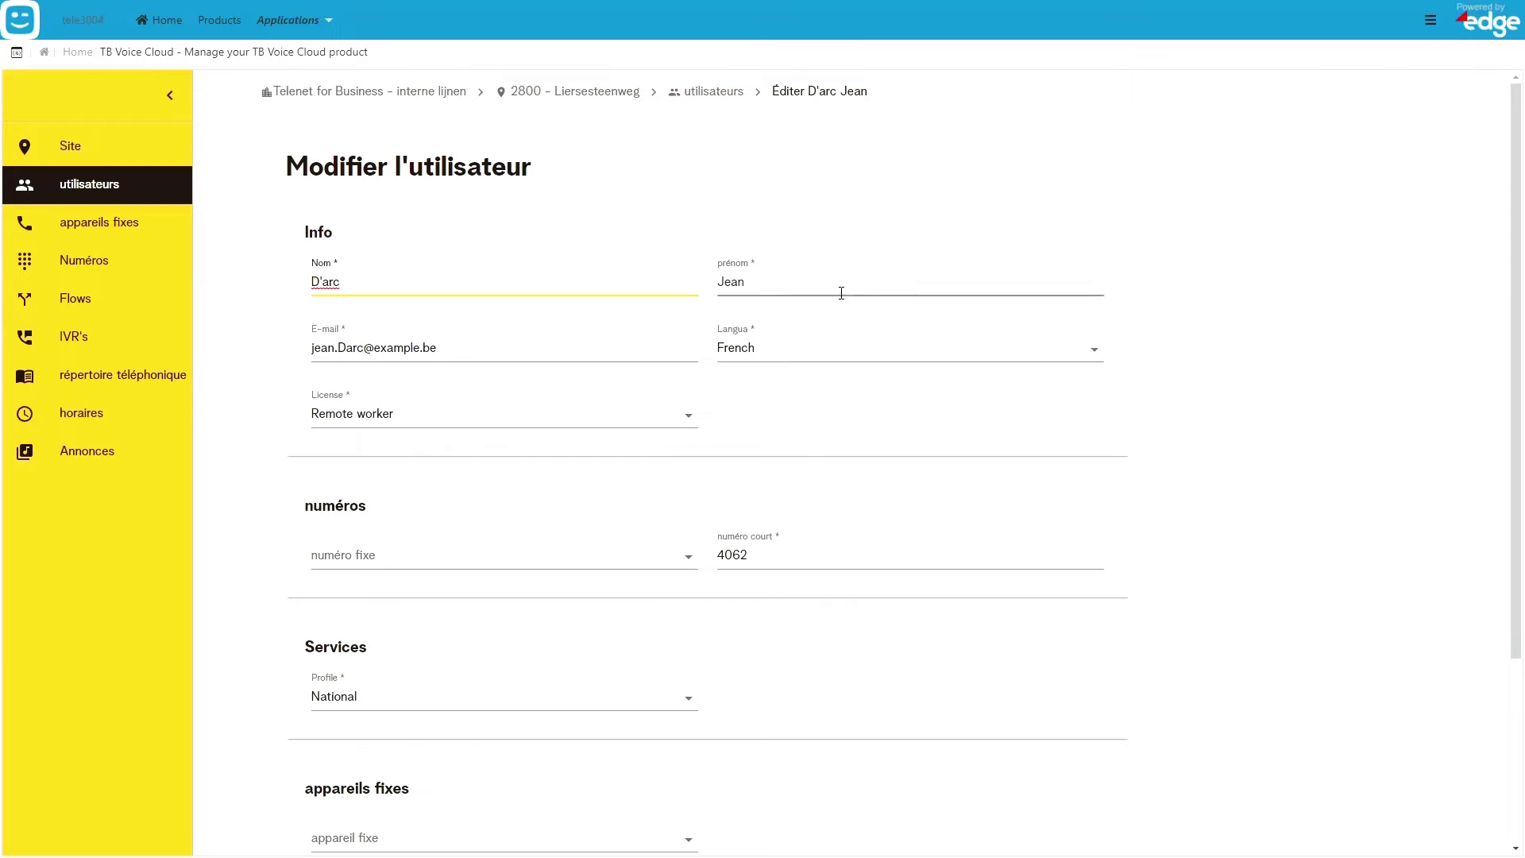
scroll(833, 478, down, 3)
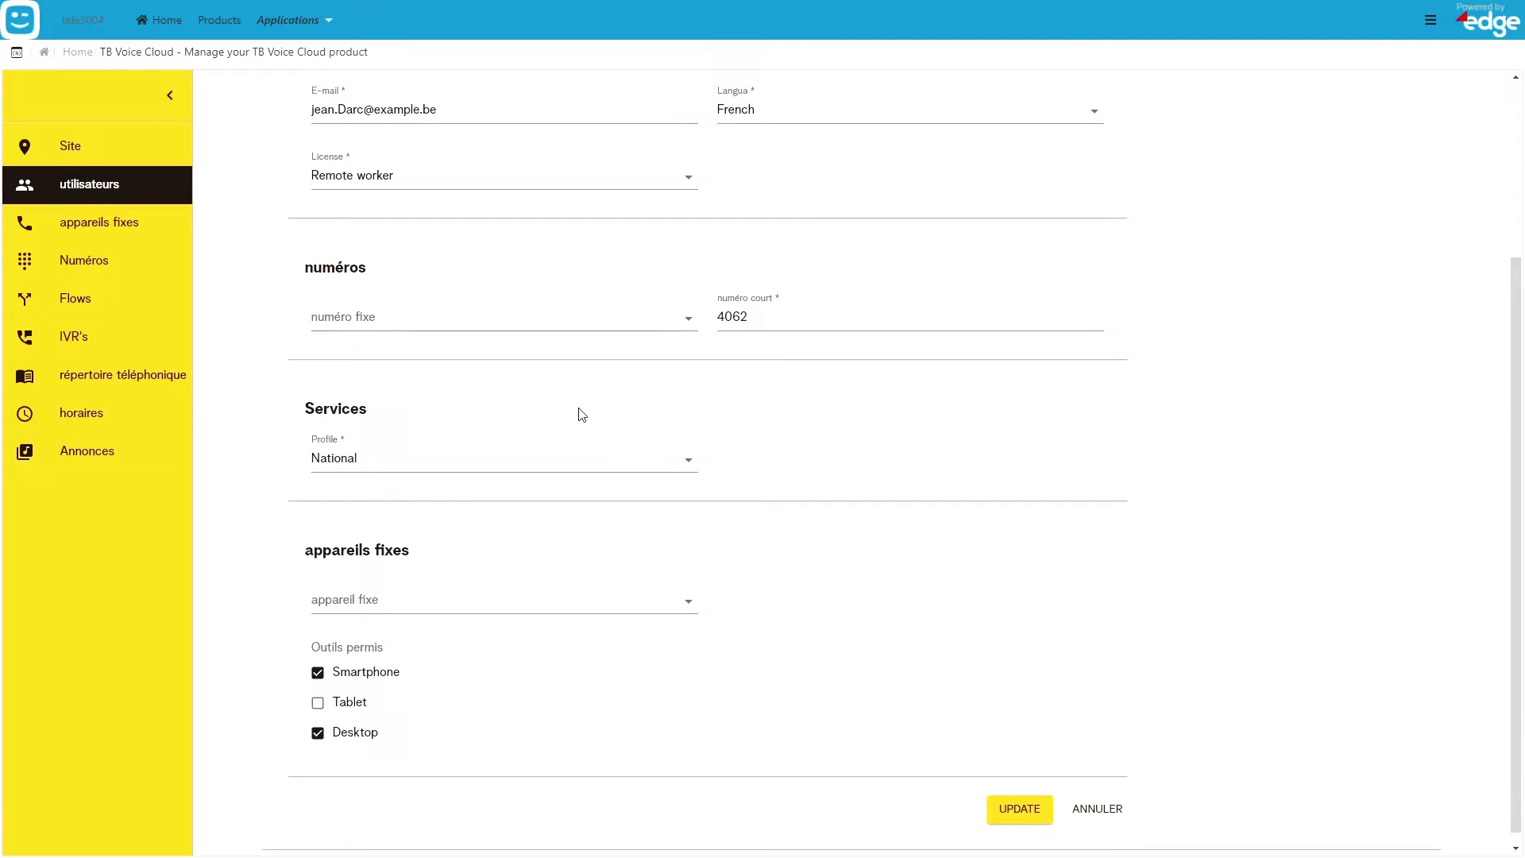
click(689, 322)
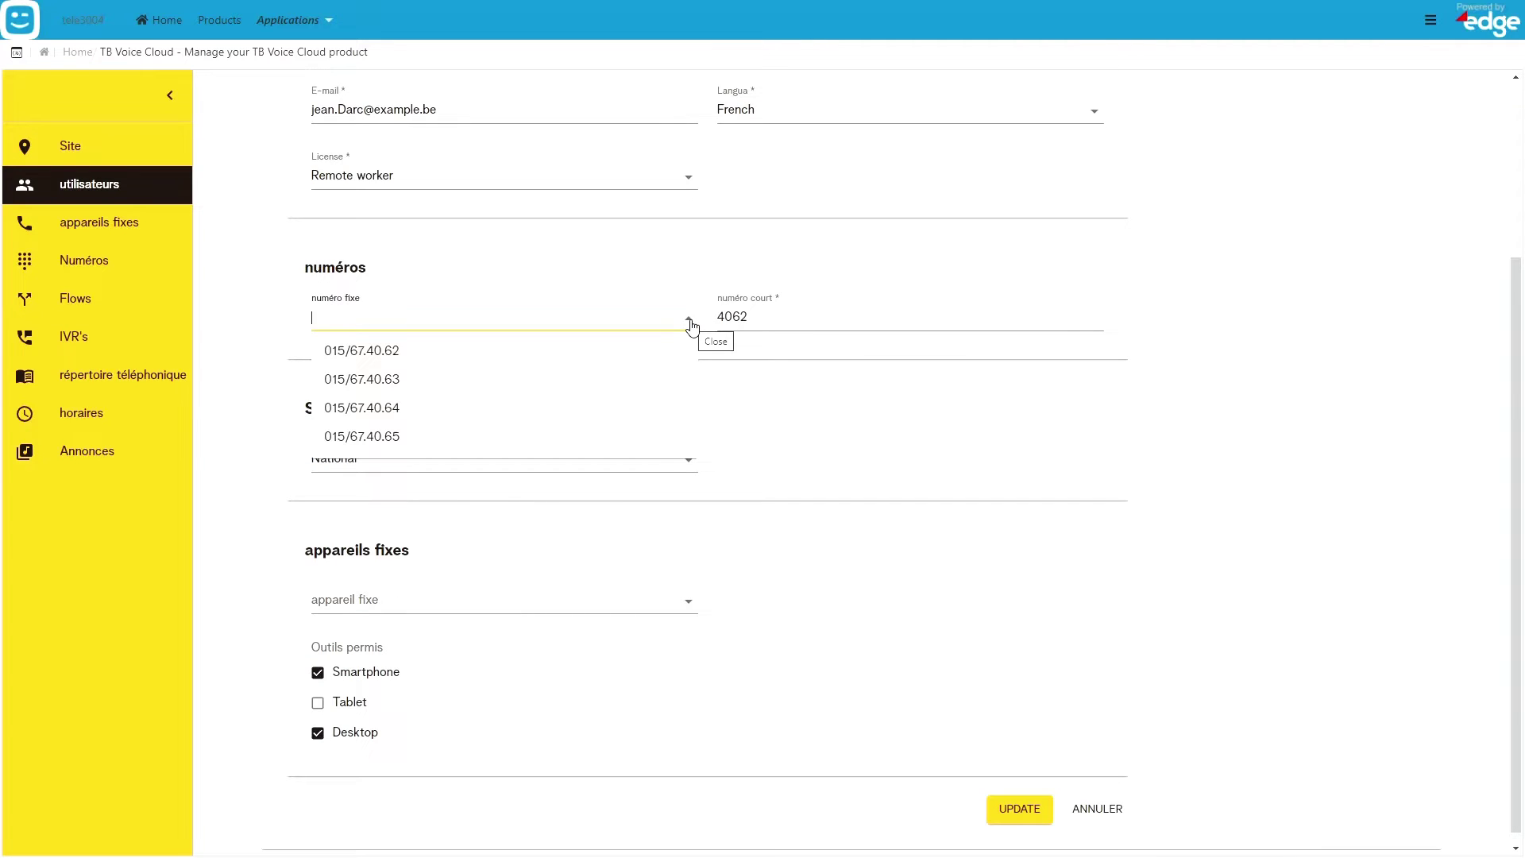
click(690, 323)
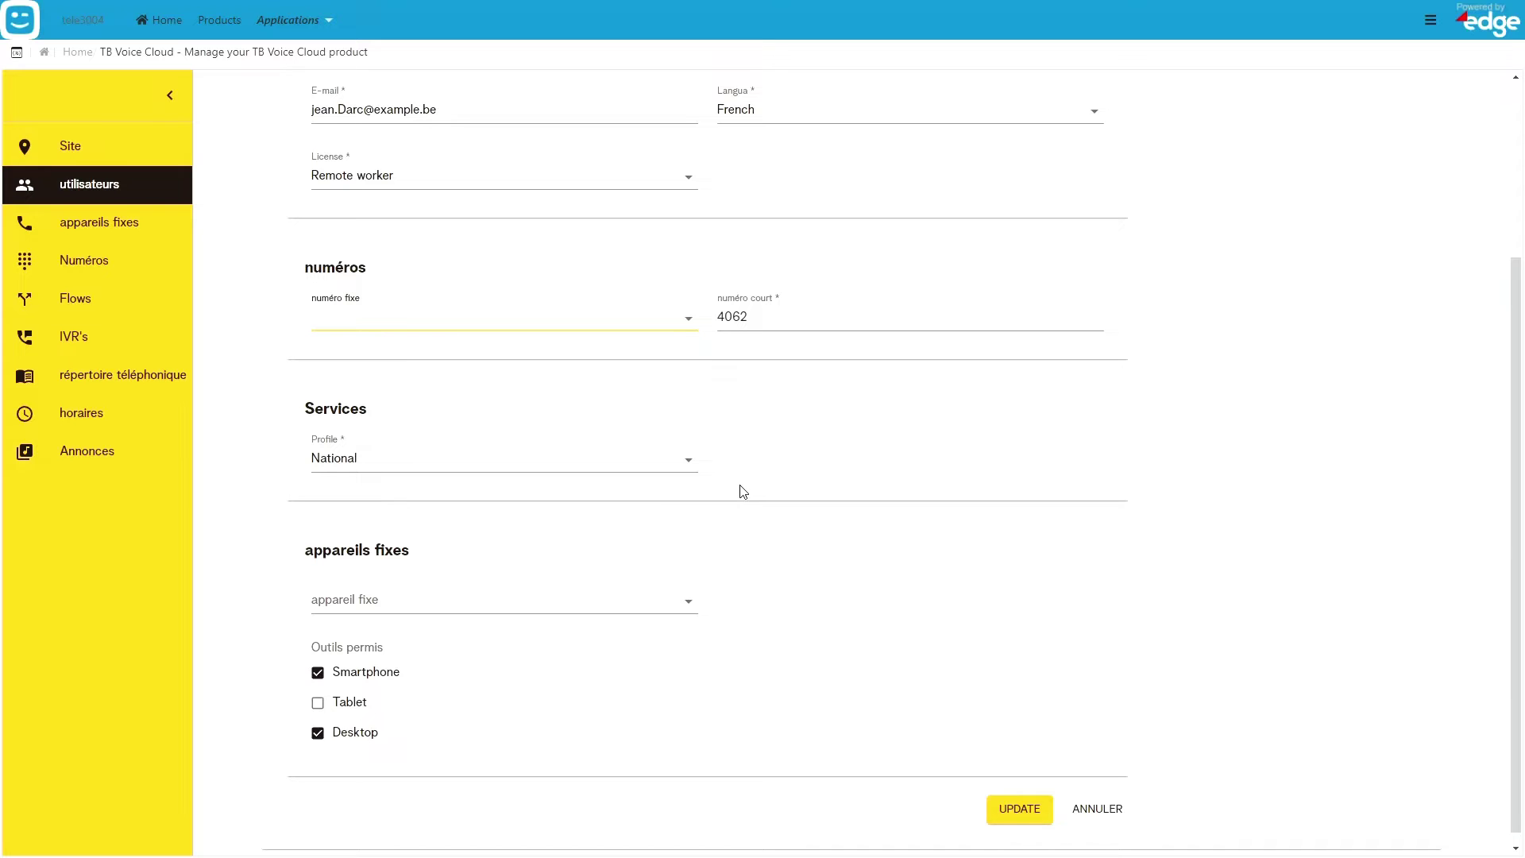
Review the service profile and fixed device choices for the user, and save the record without changing them
click(689, 460)
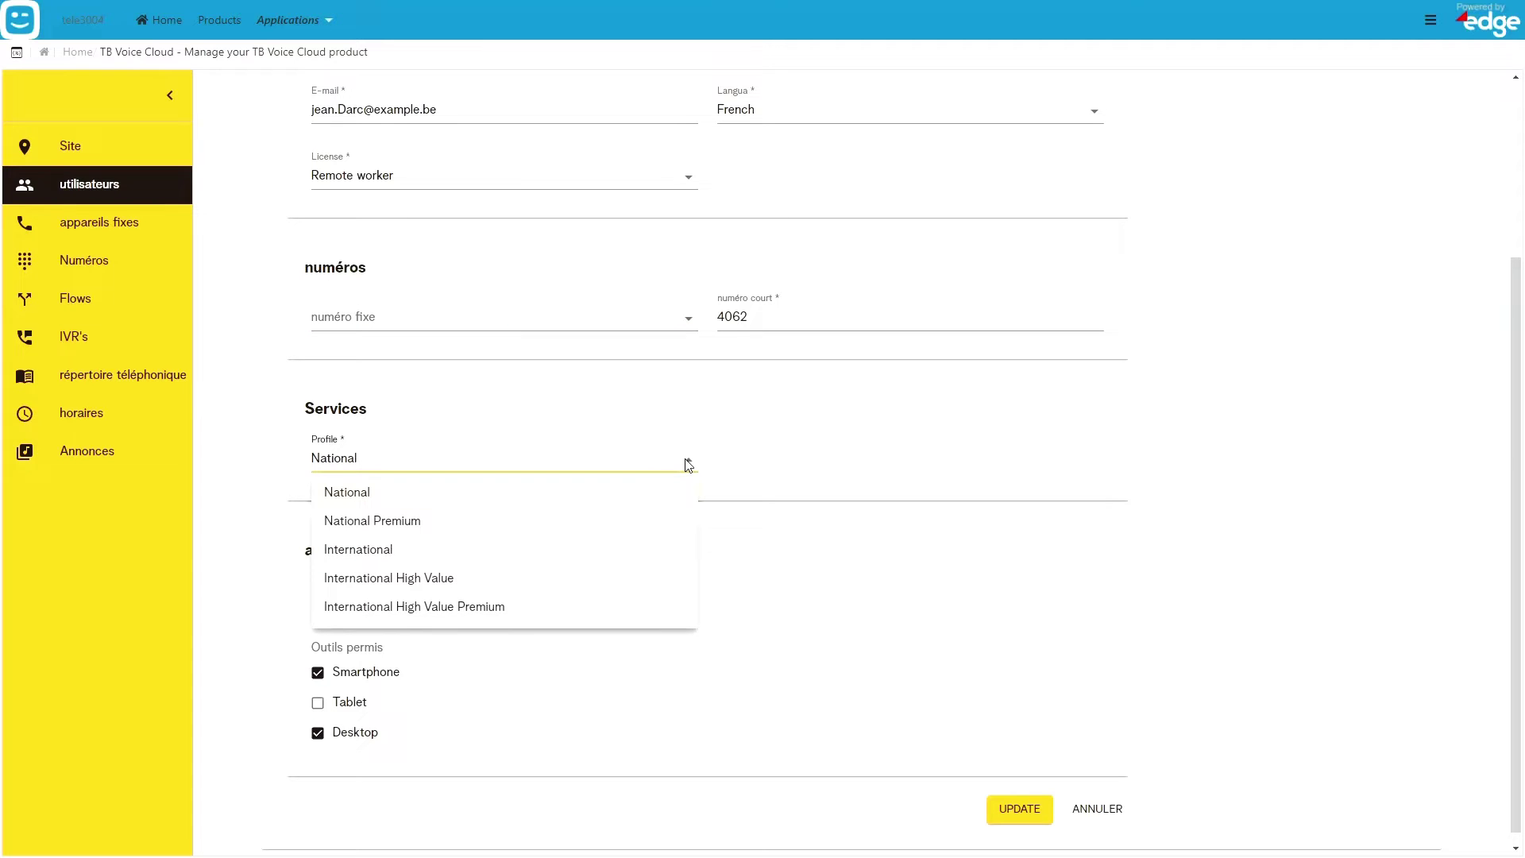
click(688, 464)
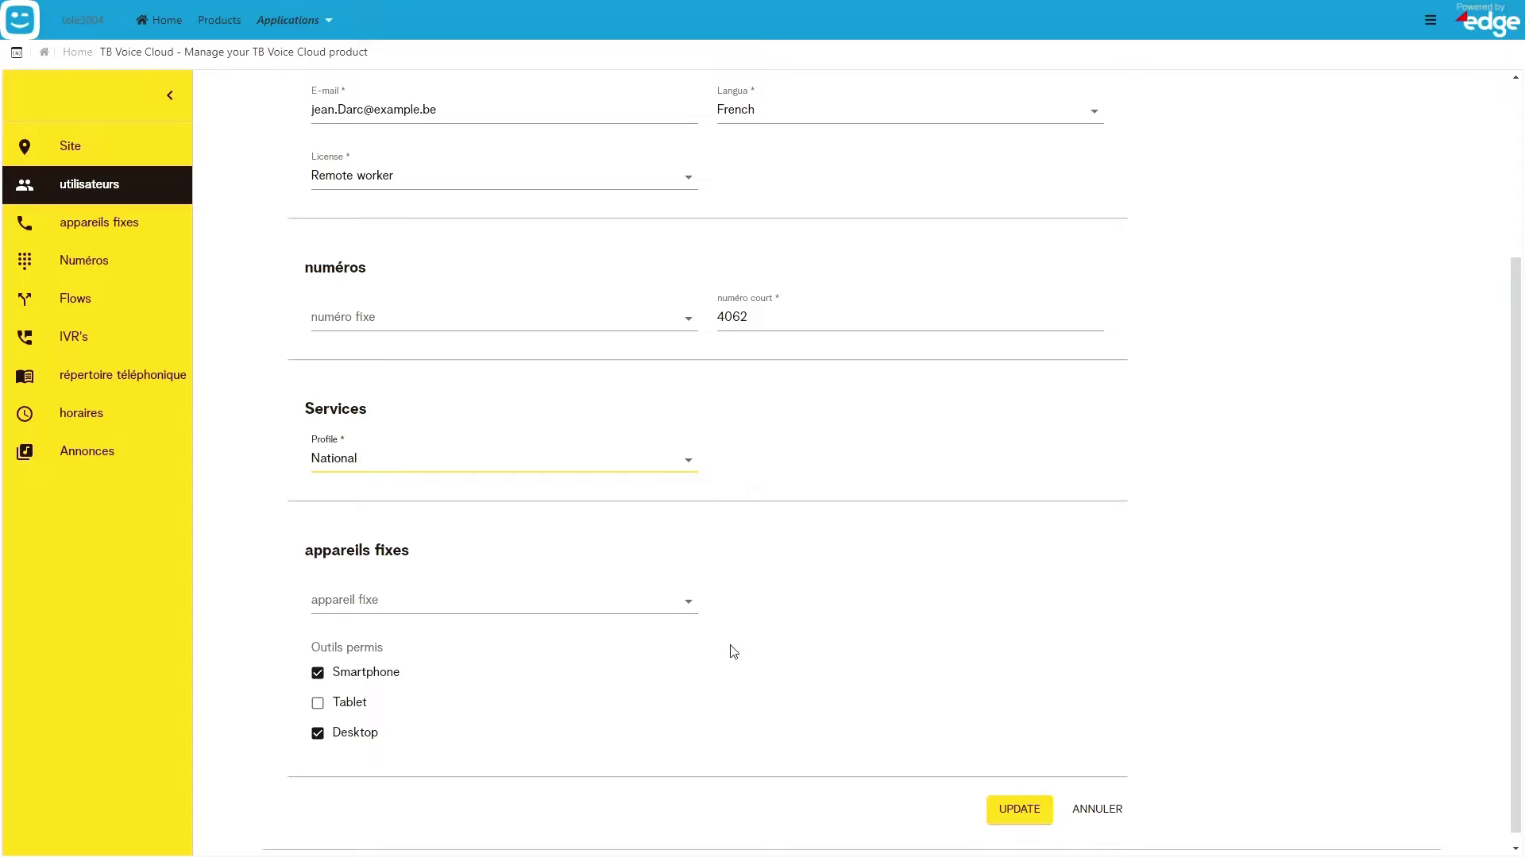
click(684, 604)
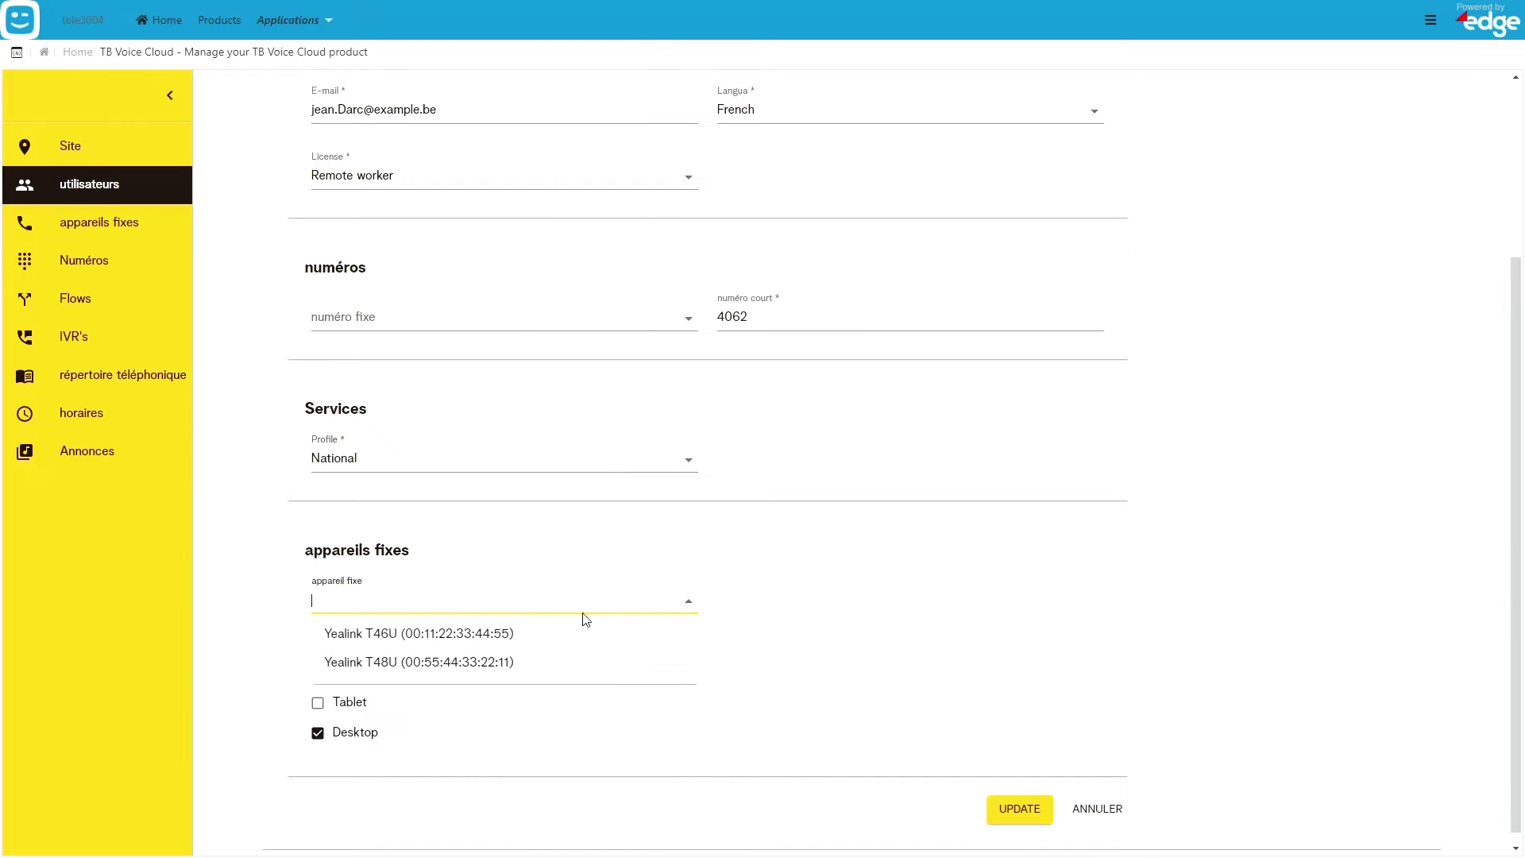
click(685, 605)
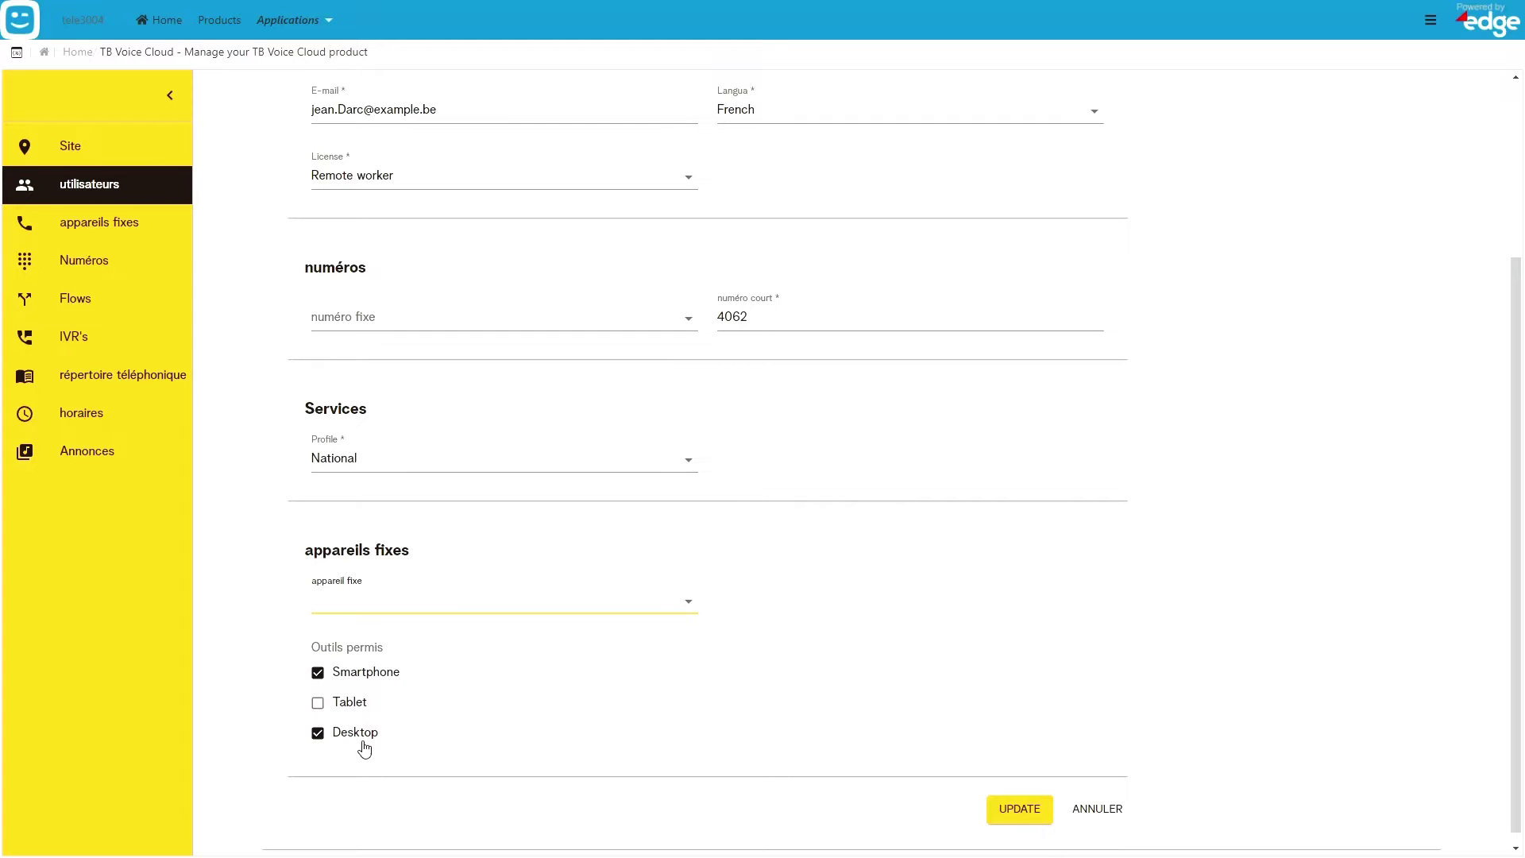
click(1025, 804)
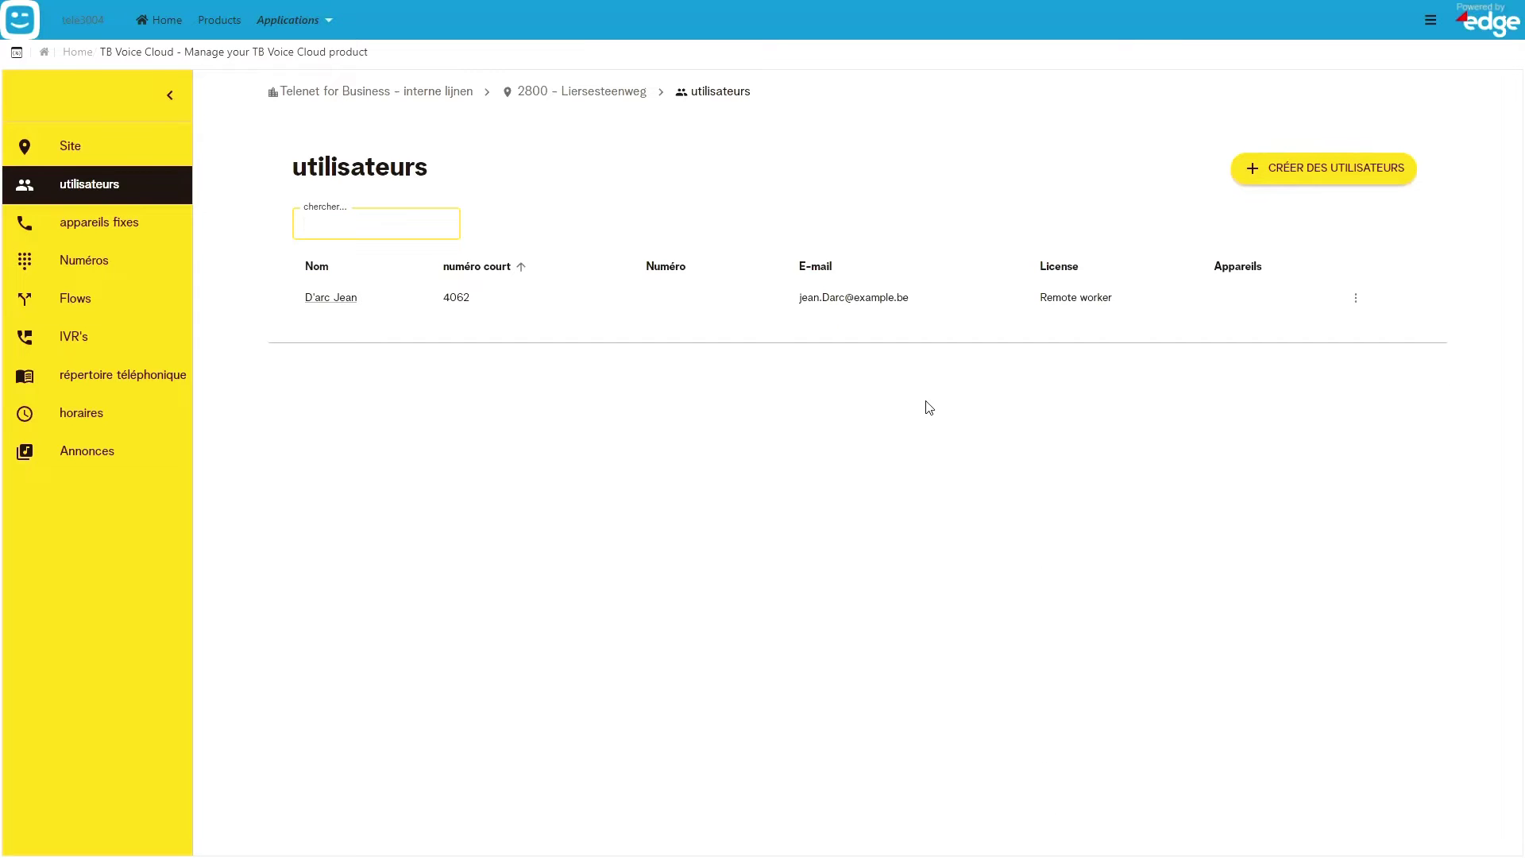
click(276, 390)
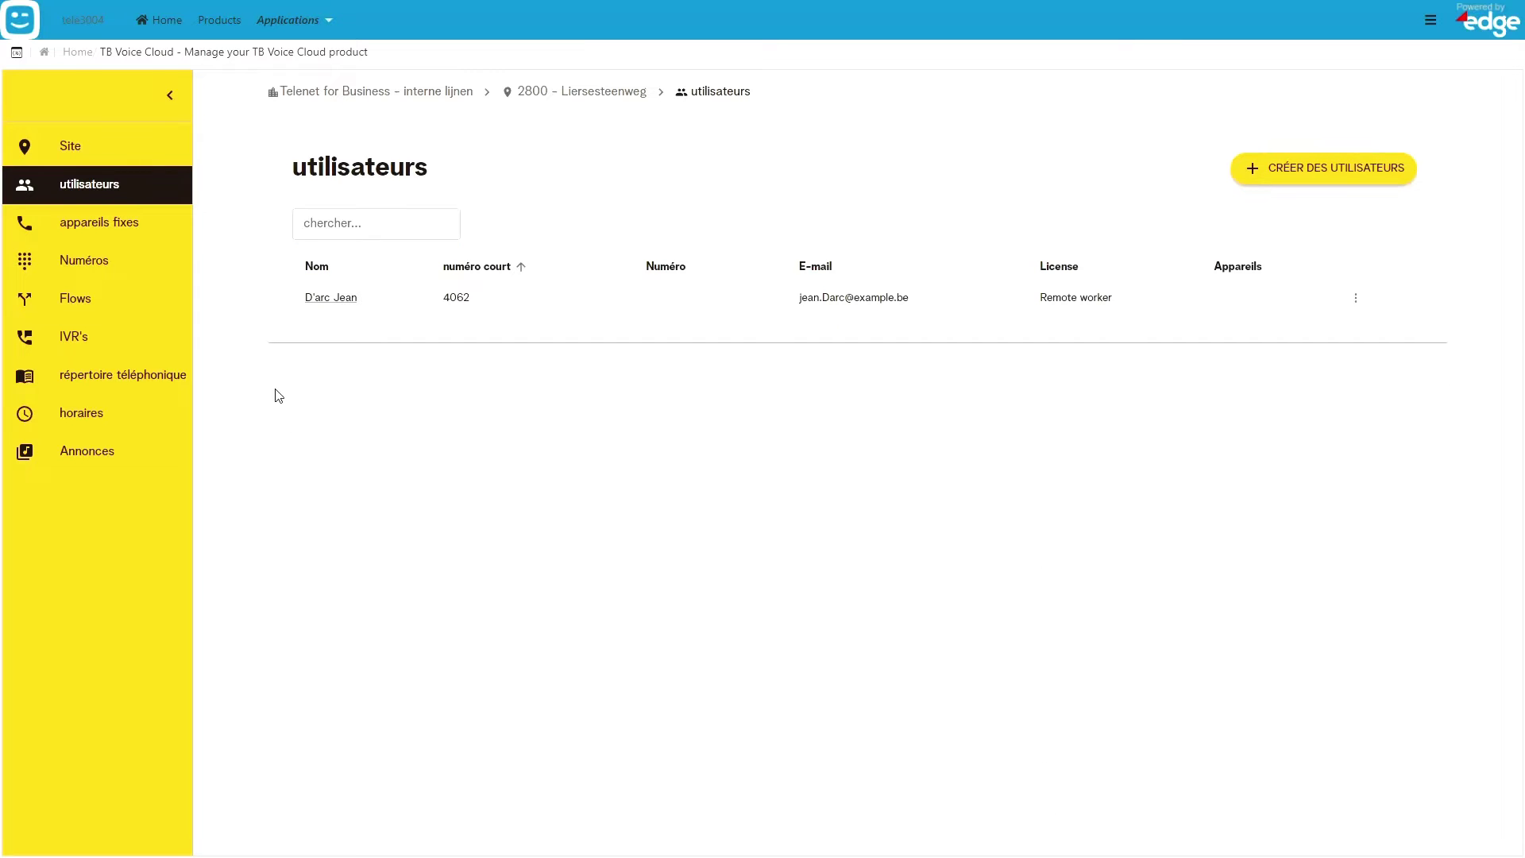
Open the fixed devices list, view the dialog for attaching a user to the Yealink T46U, and cancel it
click(81, 229)
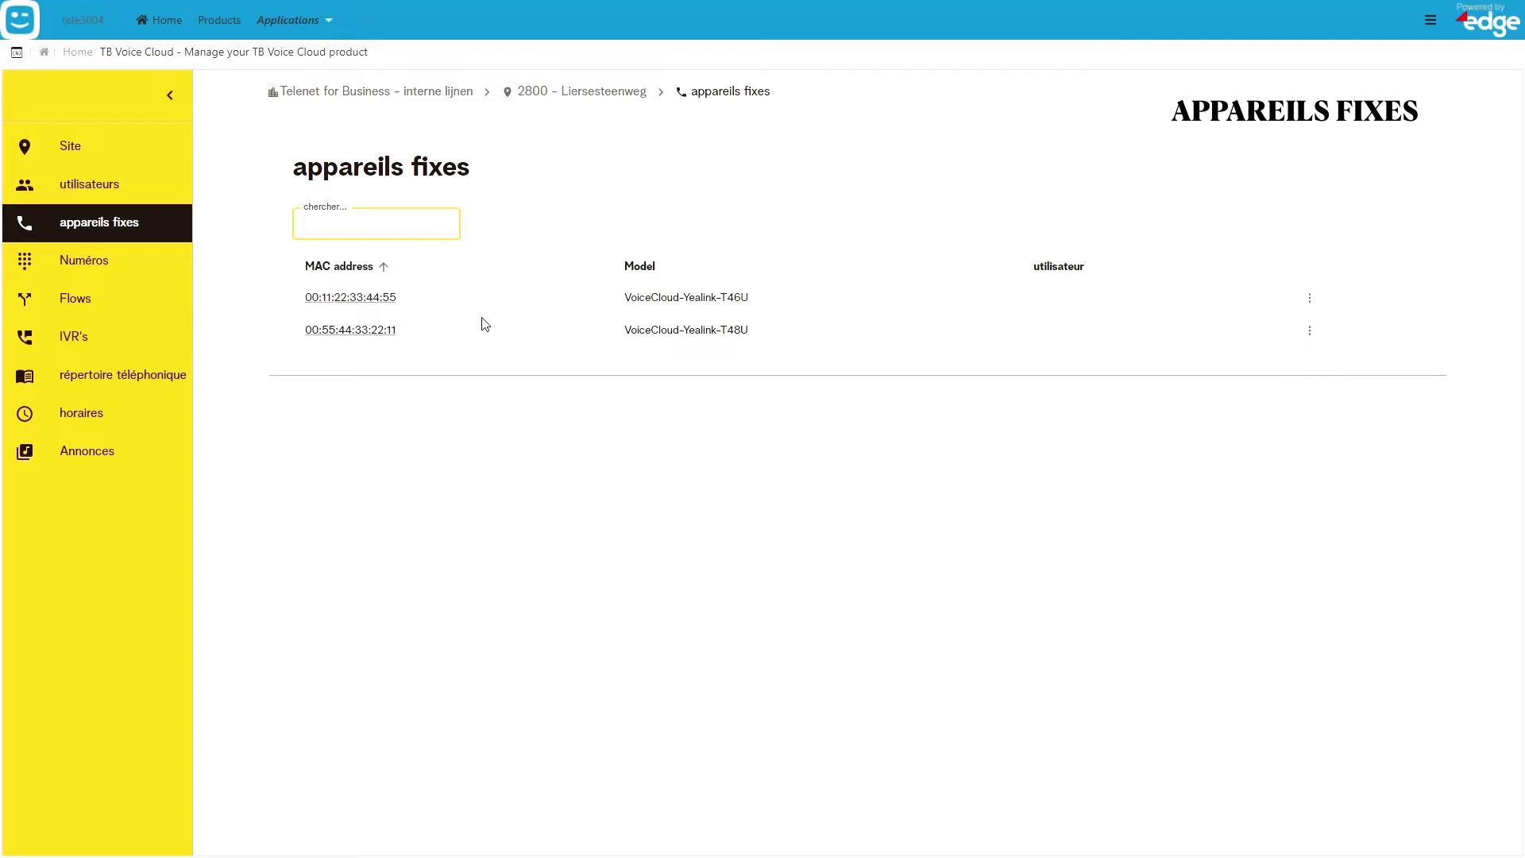
click(1312, 301)
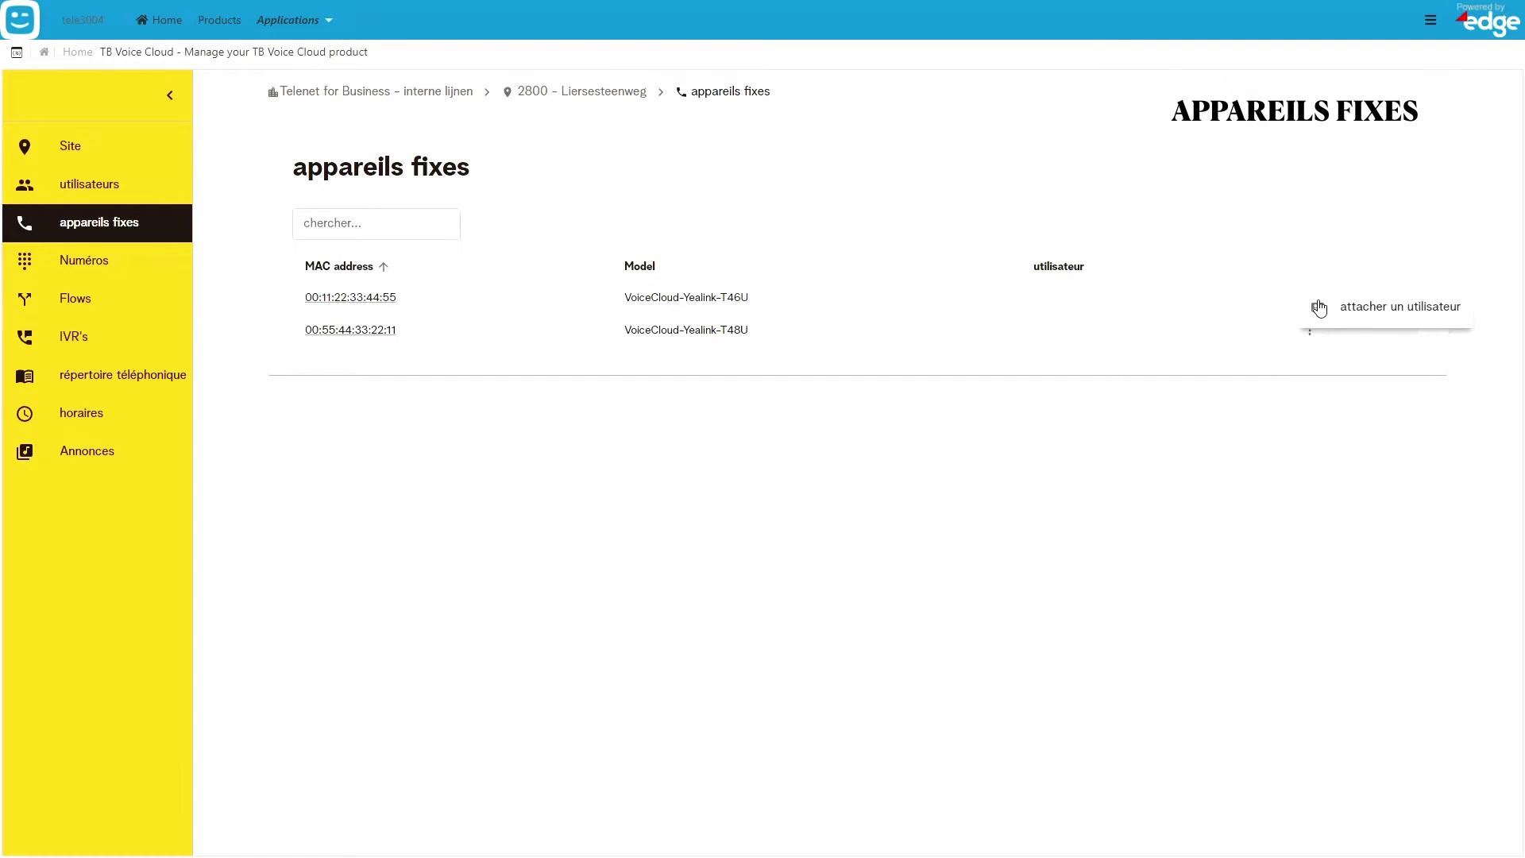
click(1360, 311)
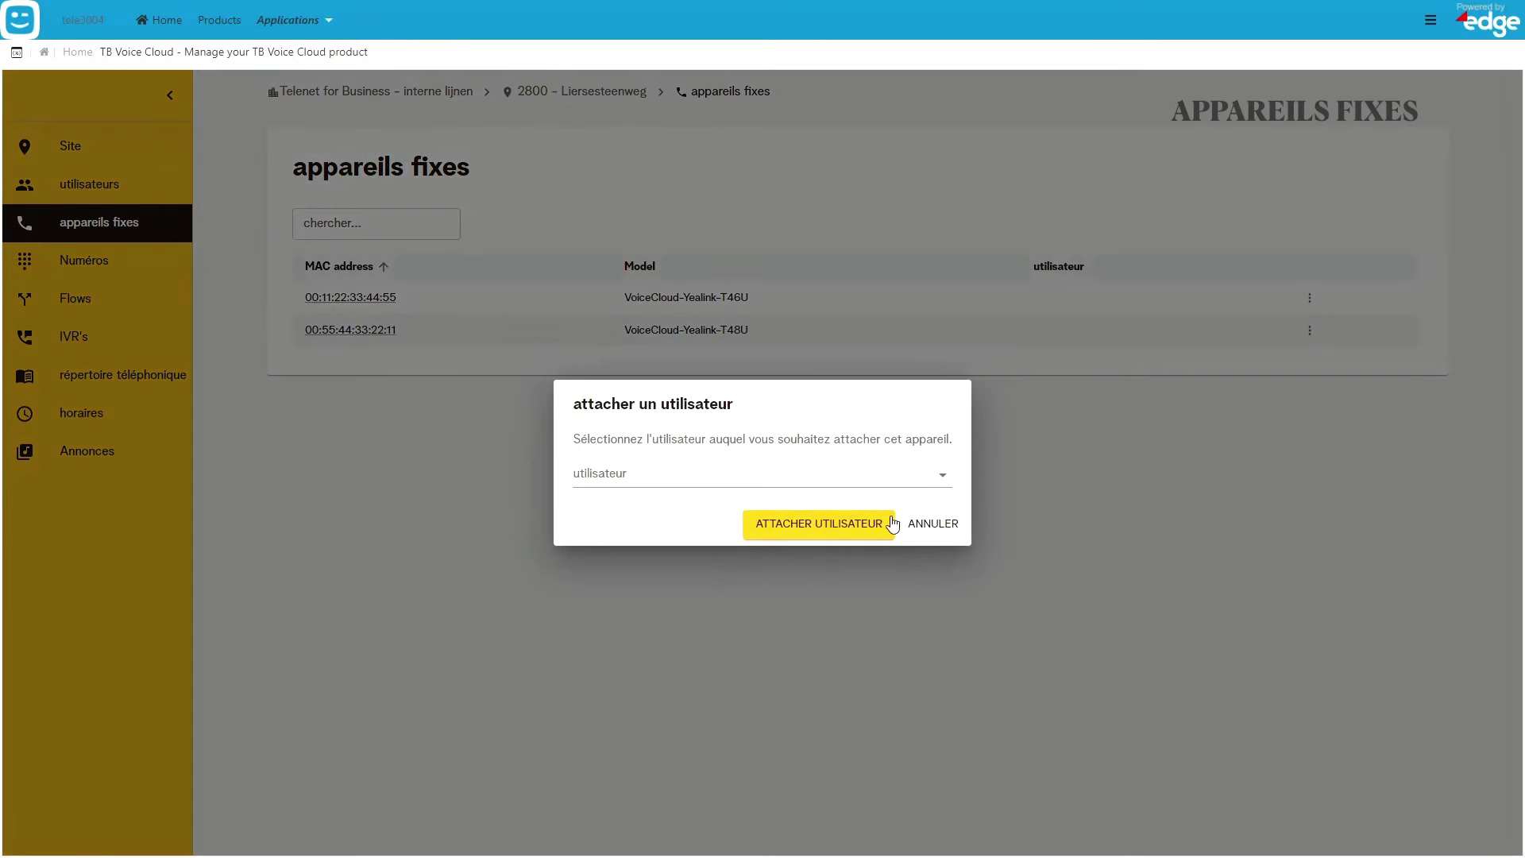
click(942, 486)
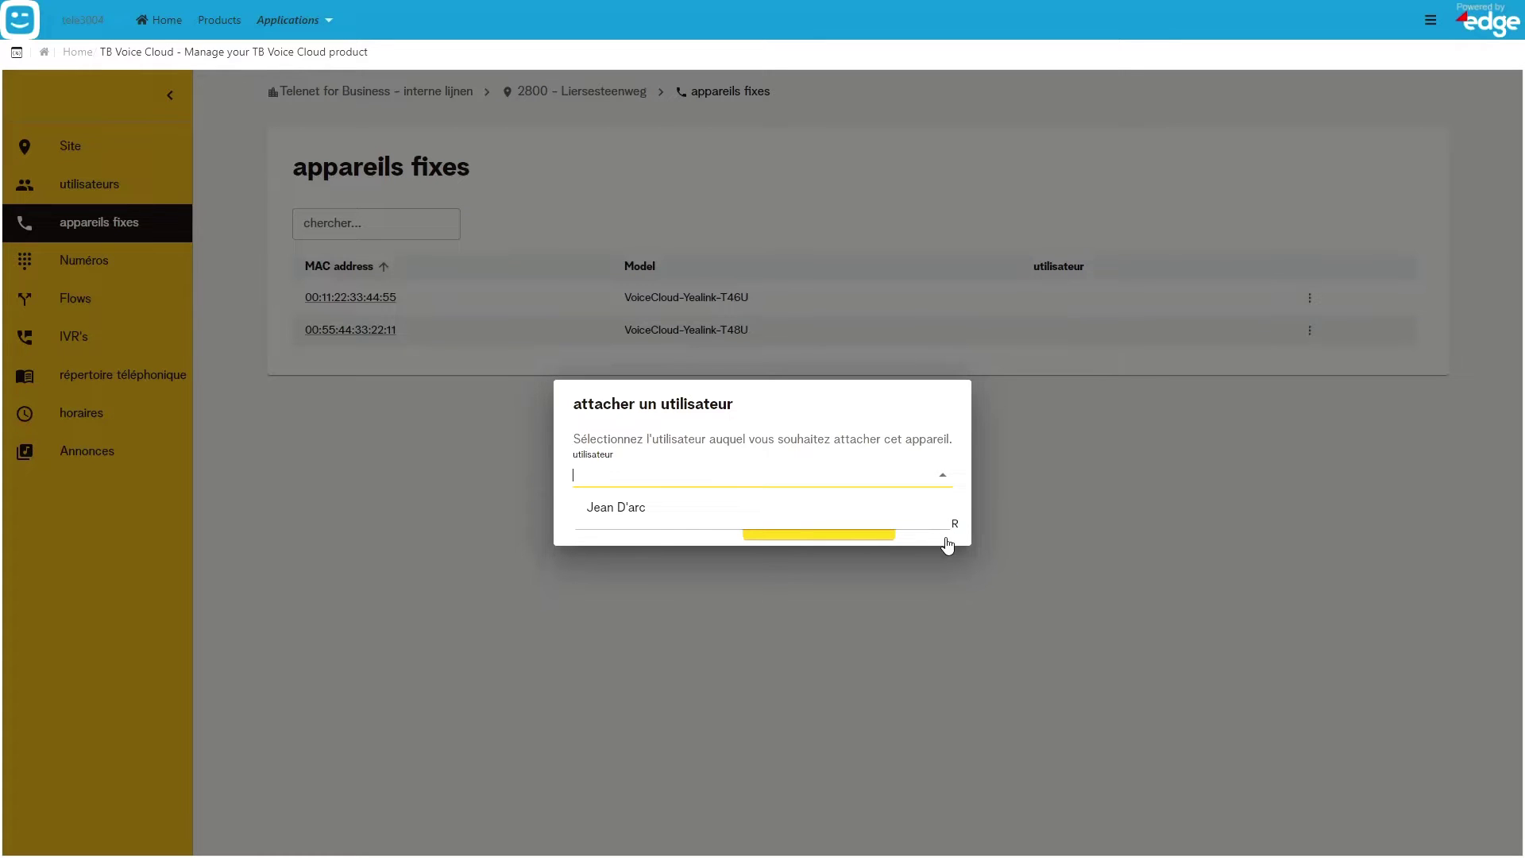
click(651, 510)
click(935, 527)
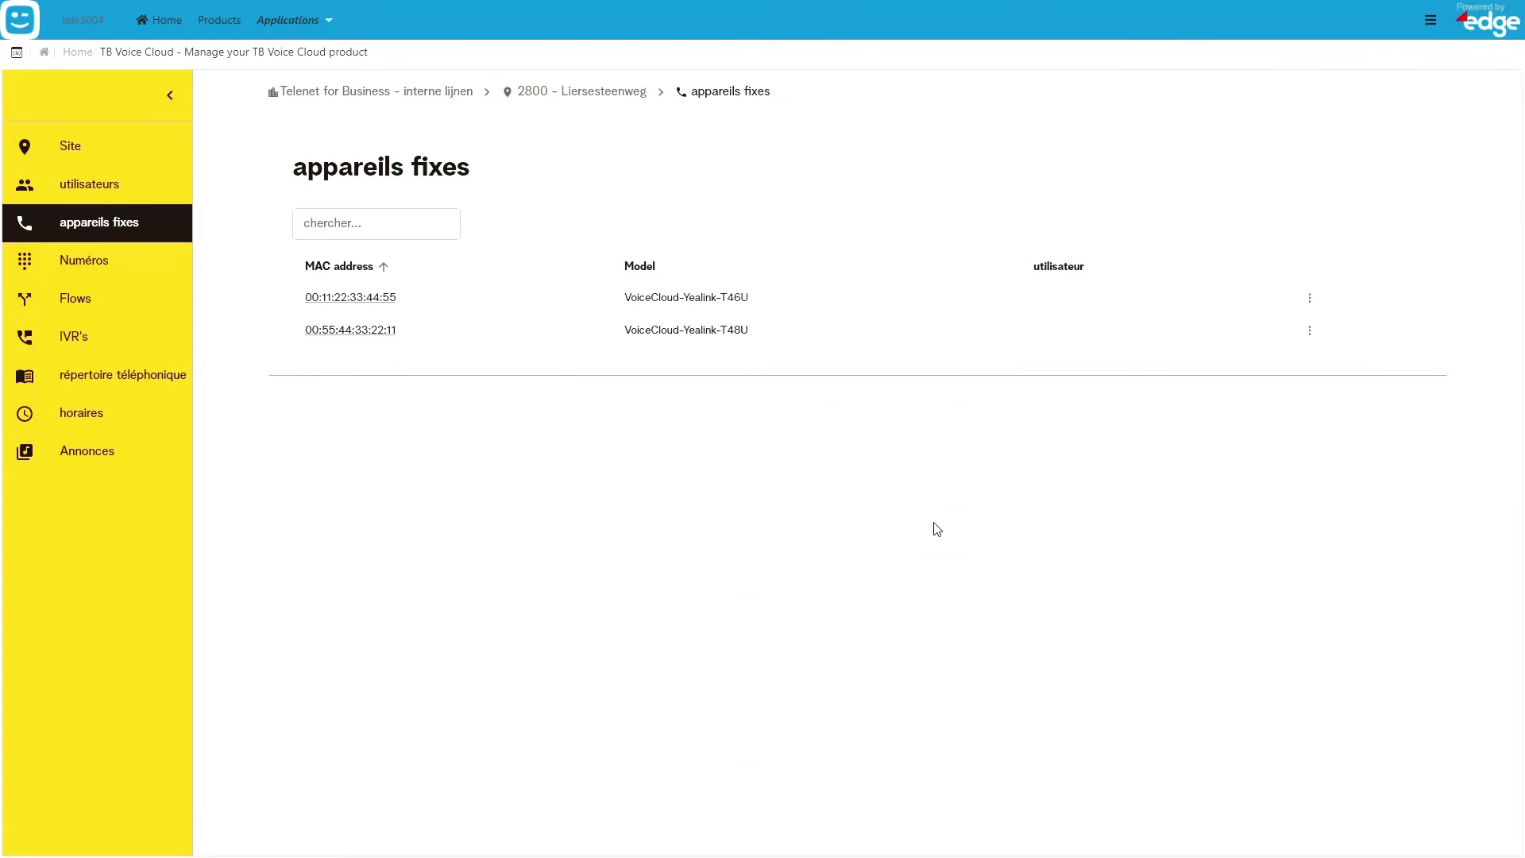
View the numbers in service and the flows list, and check the flow types offered for a new flow without creating one
click(105, 273)
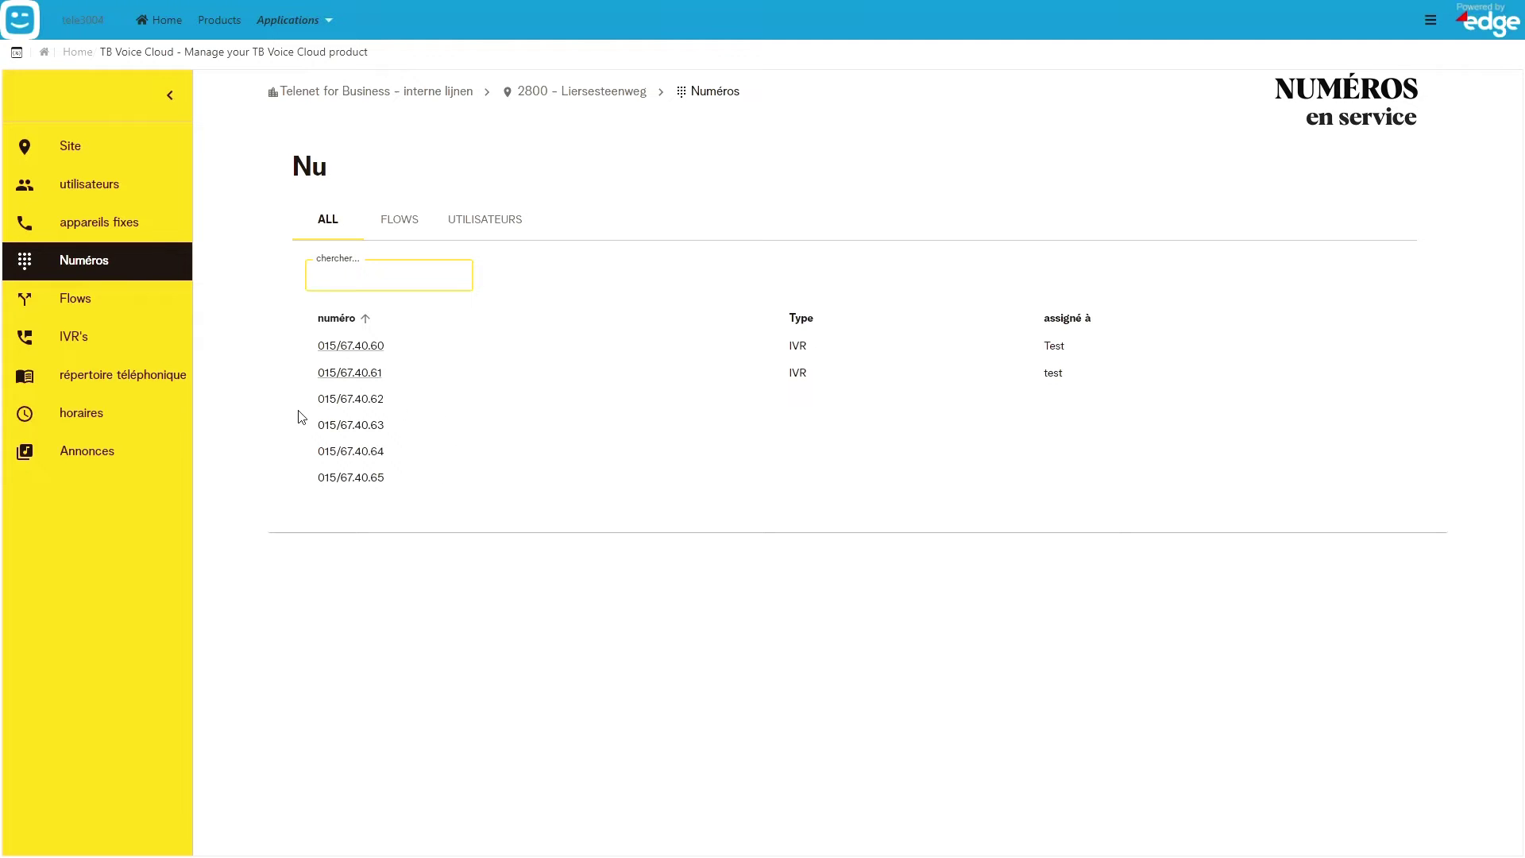
click(56, 310)
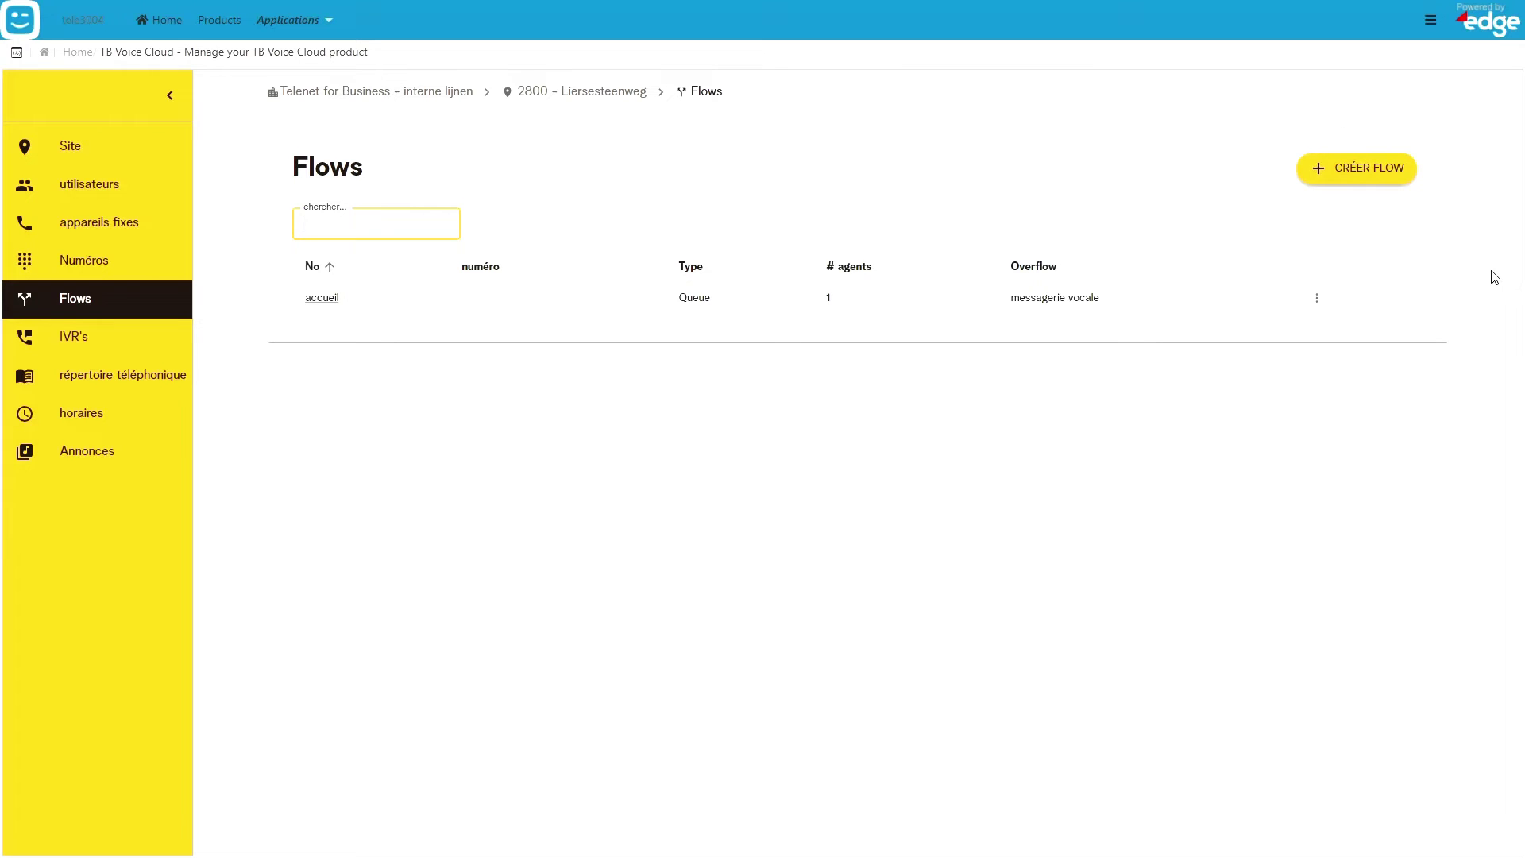
click(1348, 171)
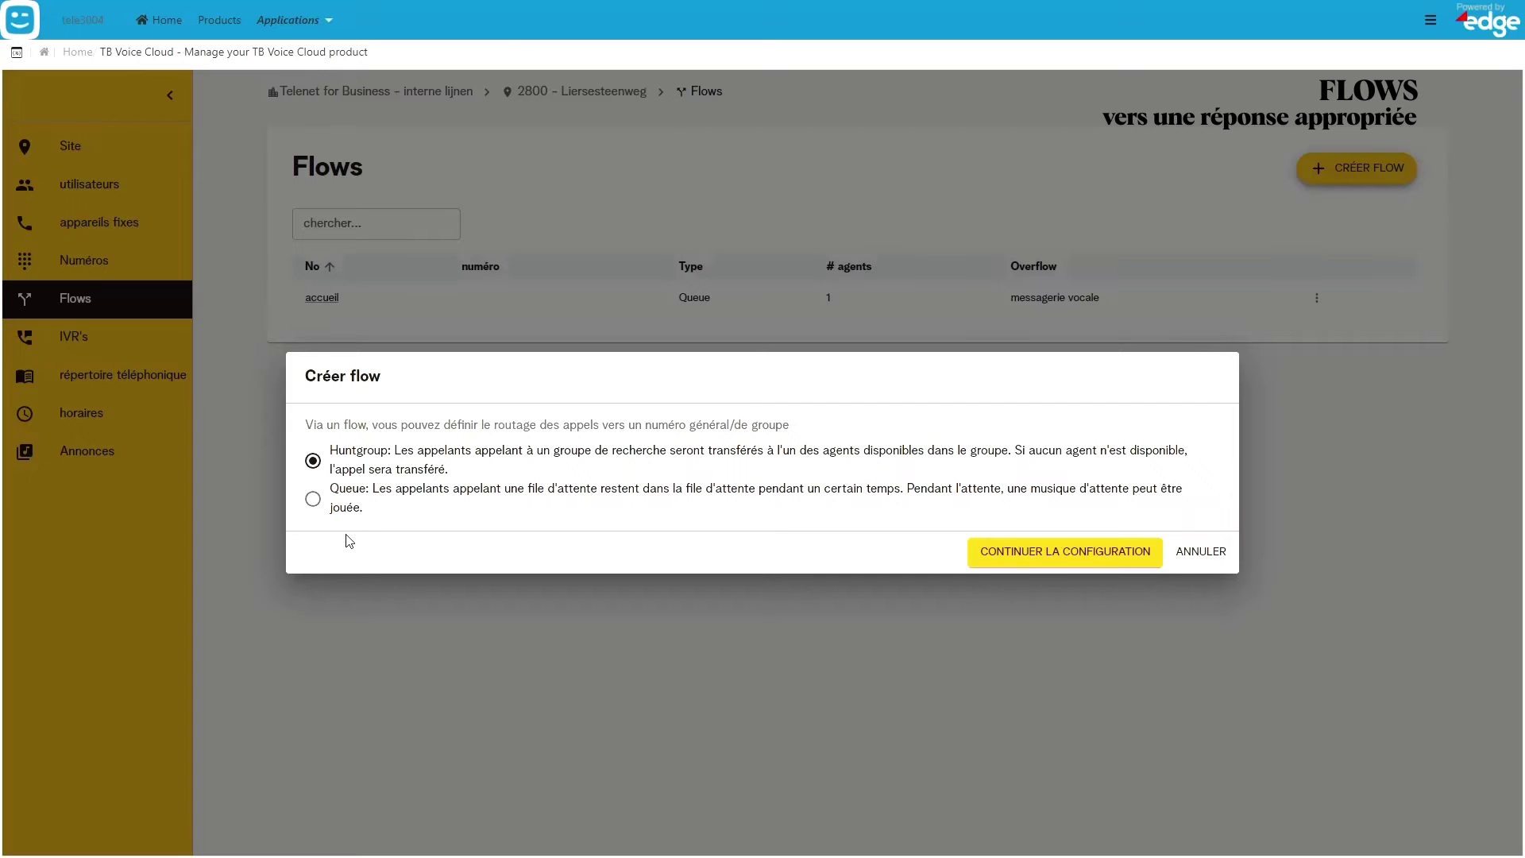
click(1202, 556)
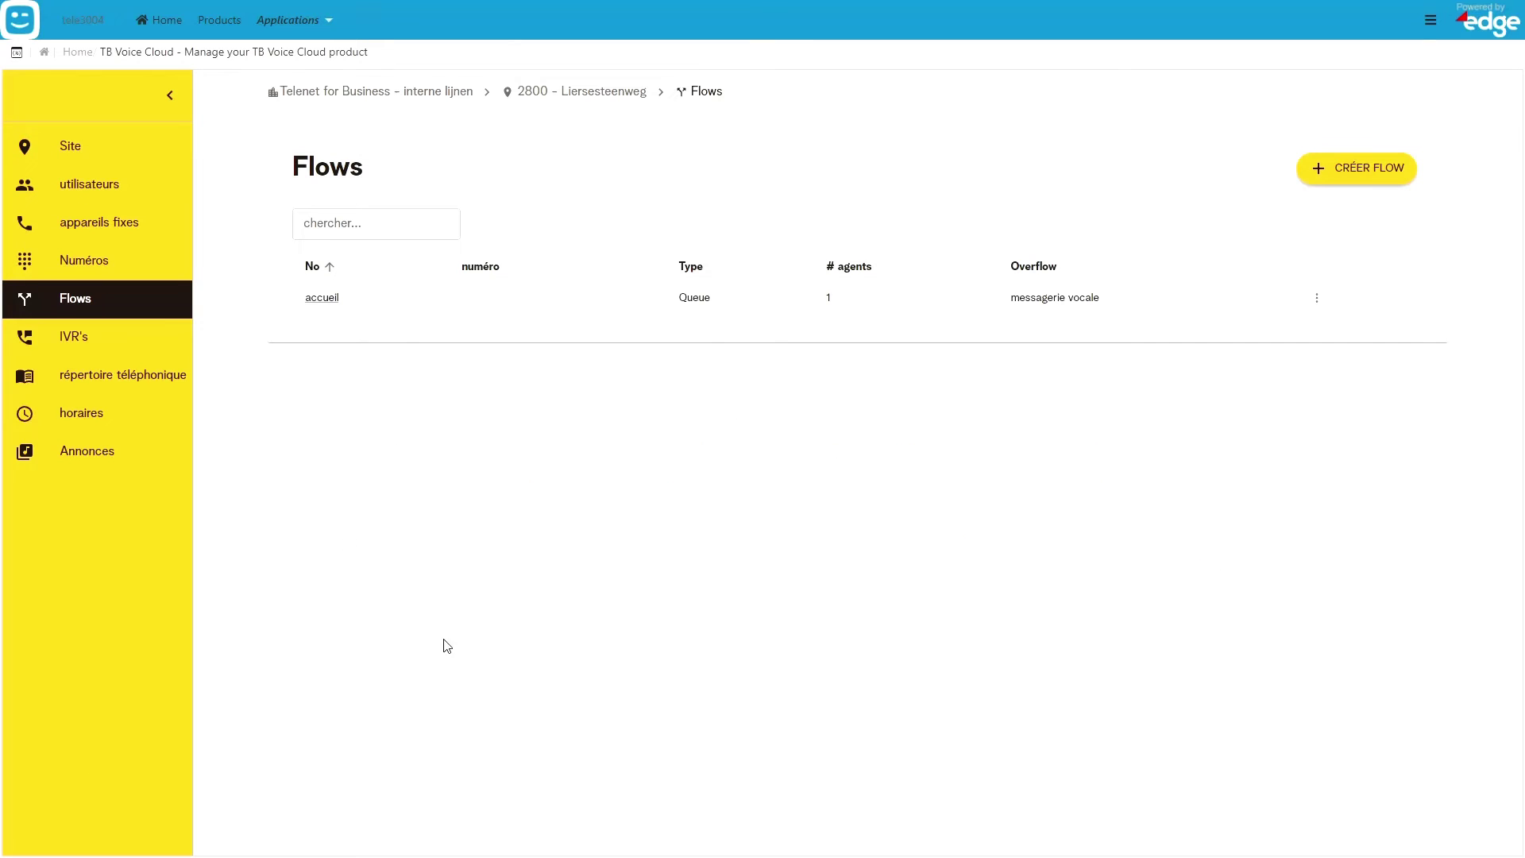
Assign the first available phone number to the "service de vente" IVR and save the update
click(77, 347)
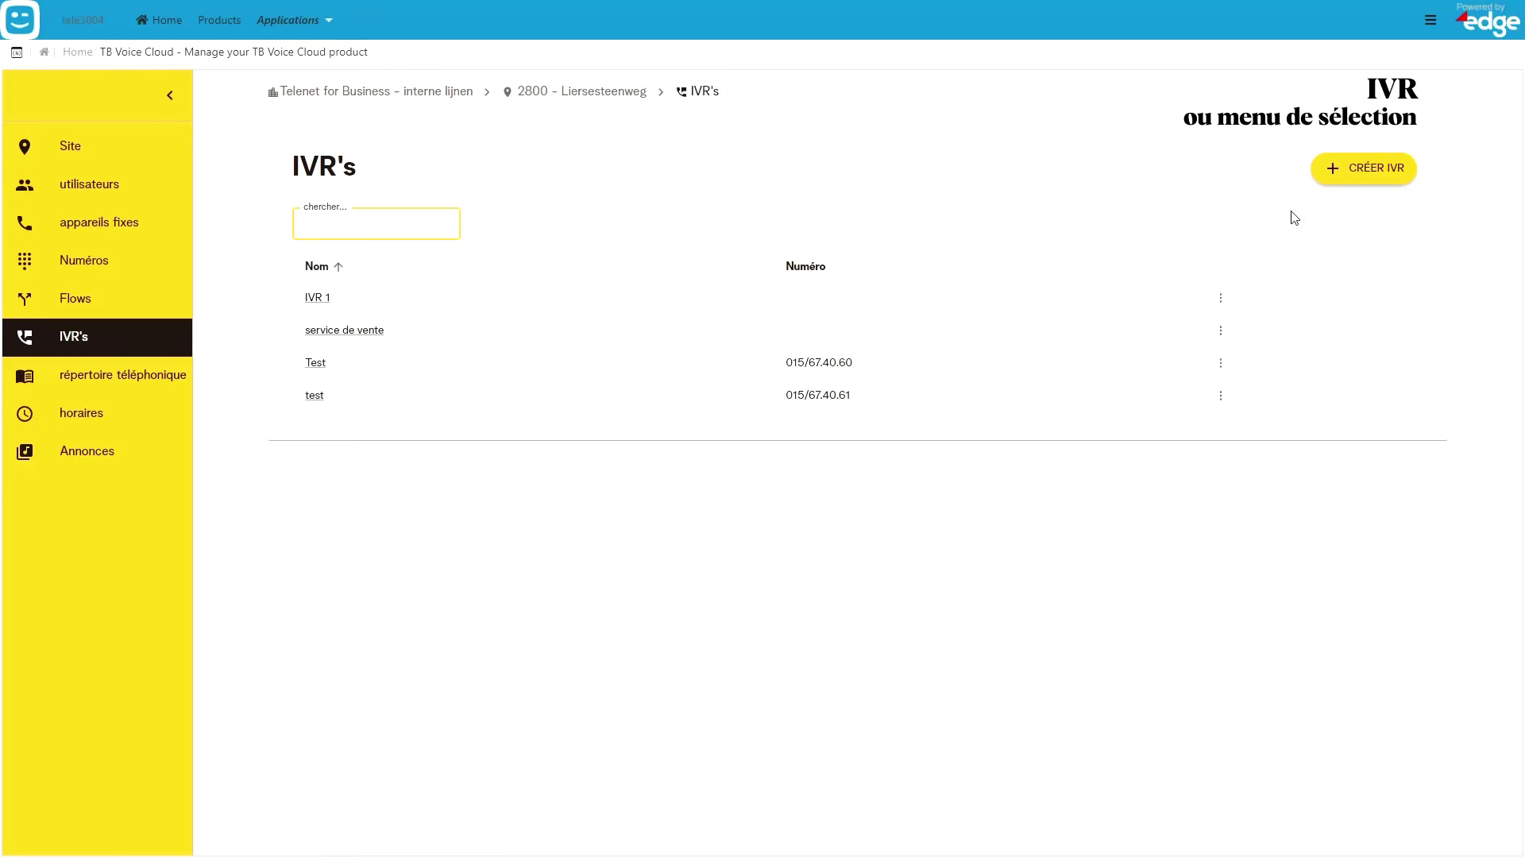
click(315, 333)
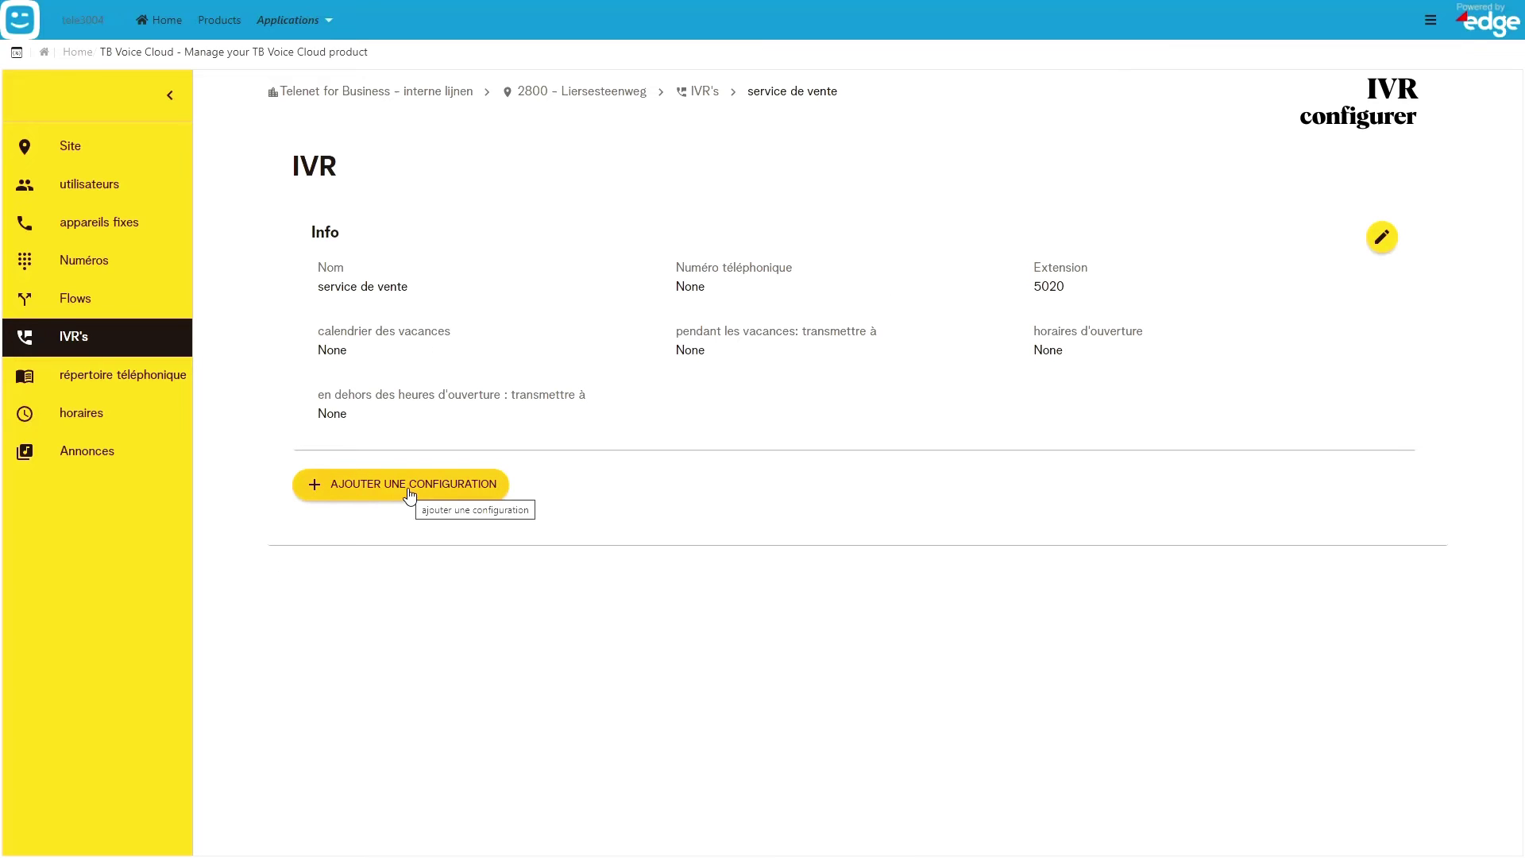
click(1382, 237)
click(430, 347)
click(401, 388)
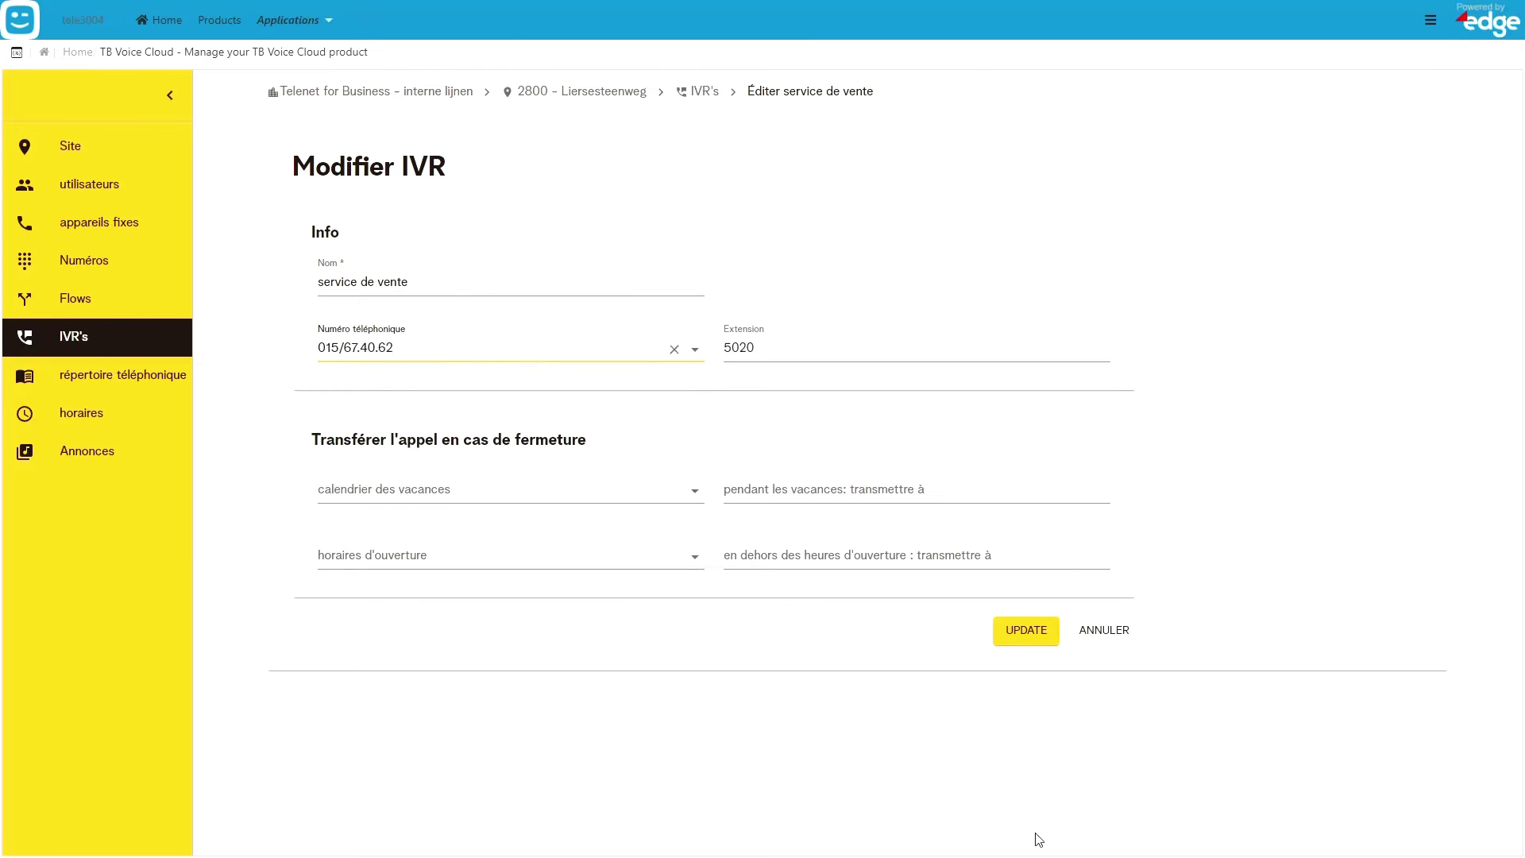
click(1023, 630)
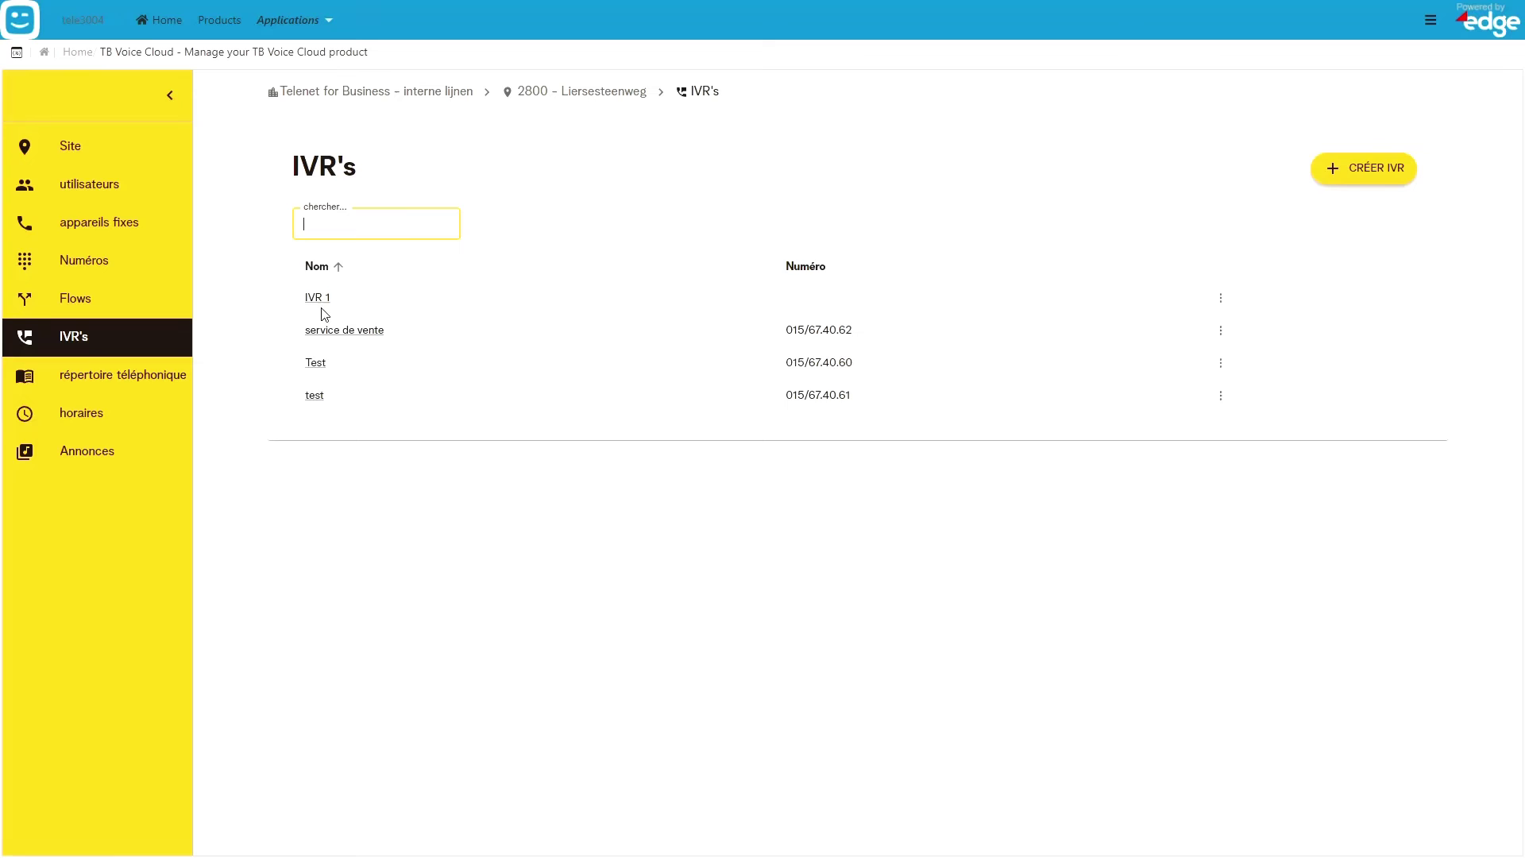
Add a configuration to IVR 1 and open its Welcome submenu for editing
click(314, 310)
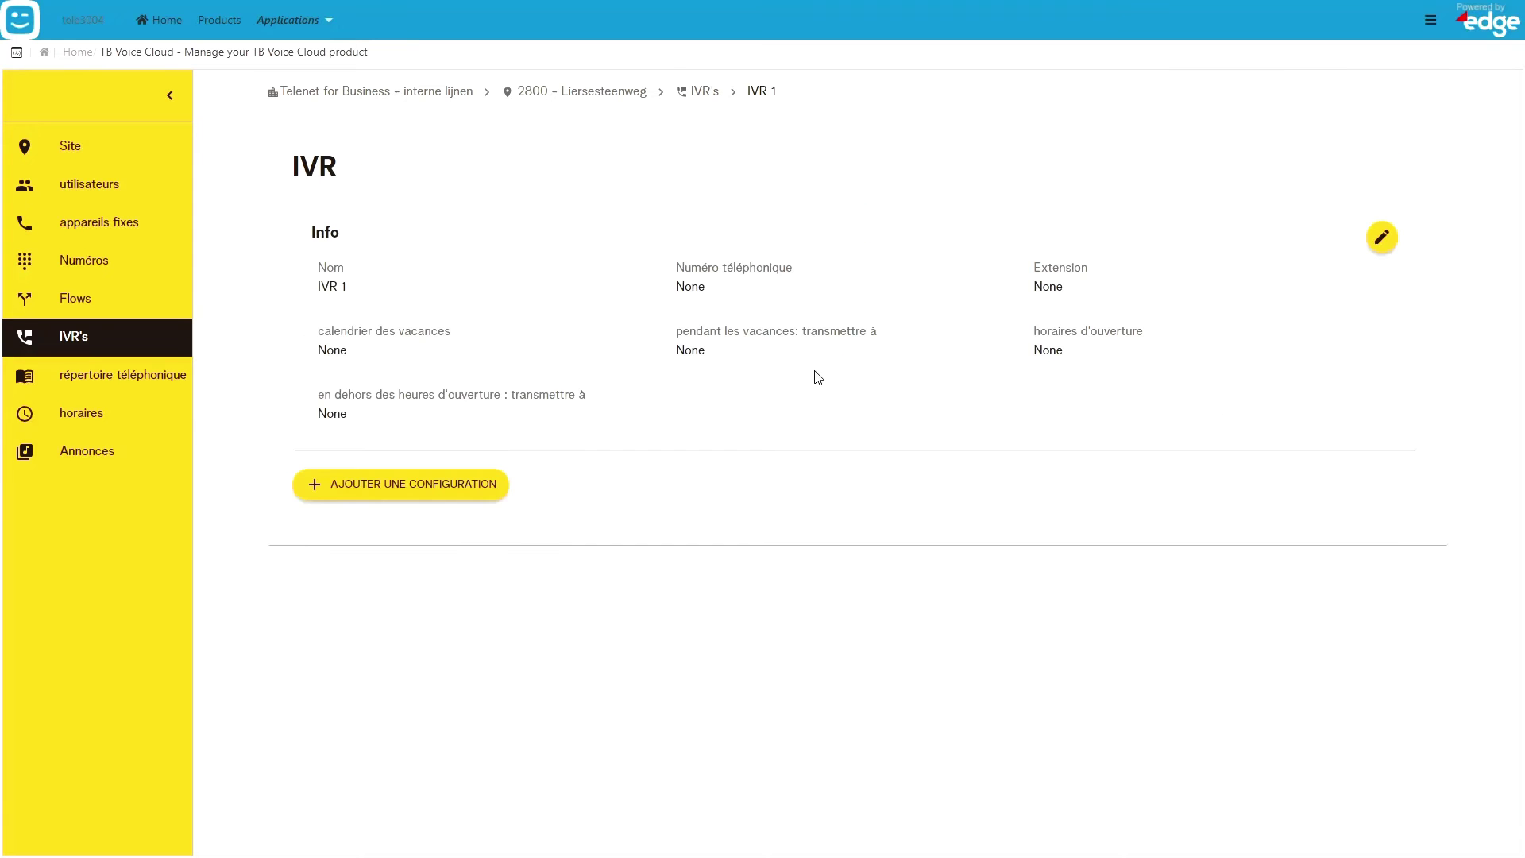
click(442, 491)
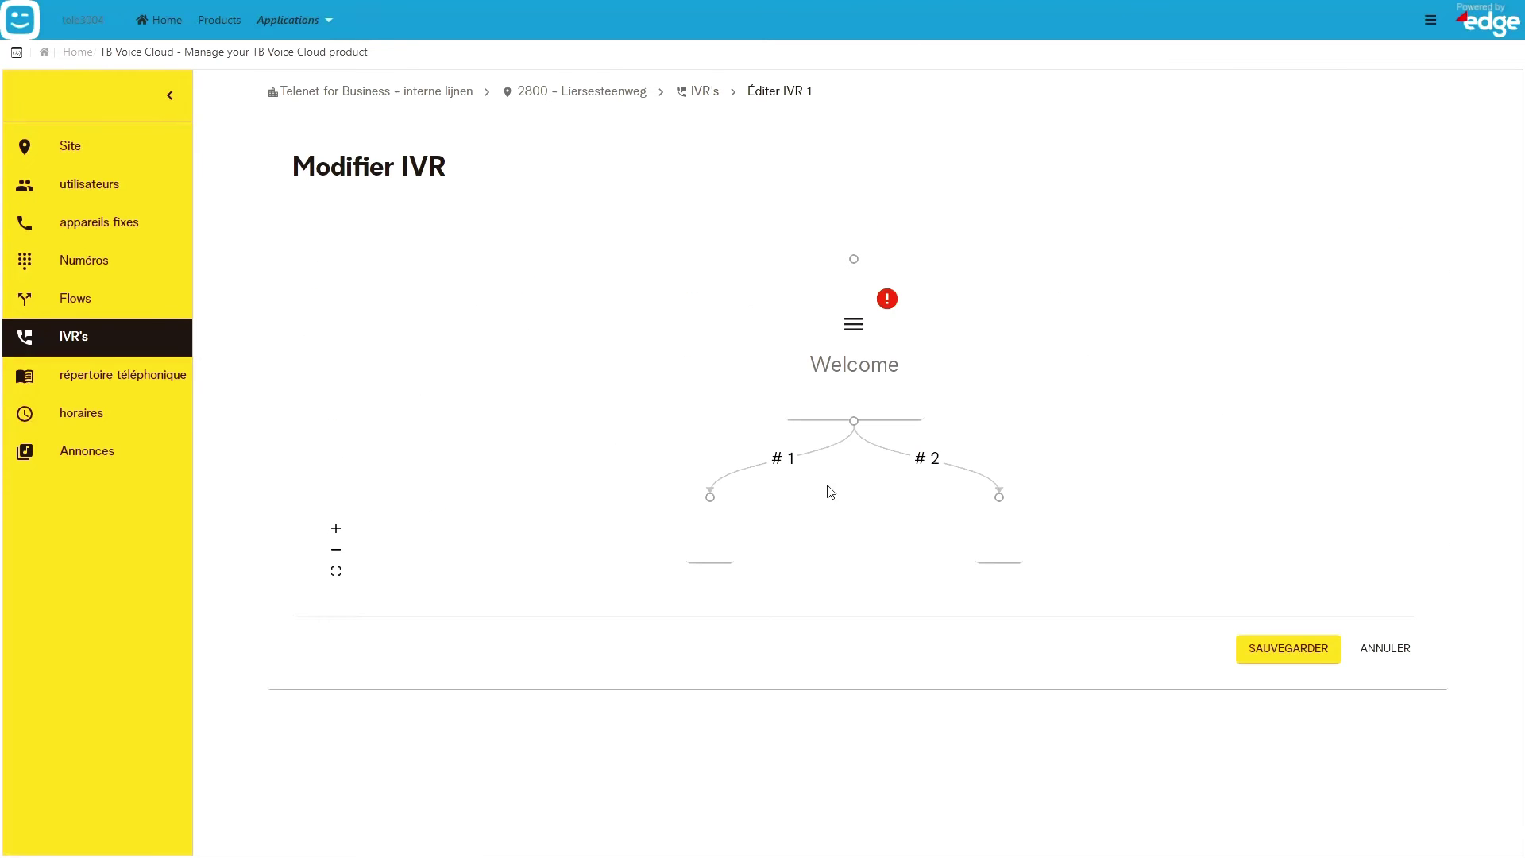
click(898, 318)
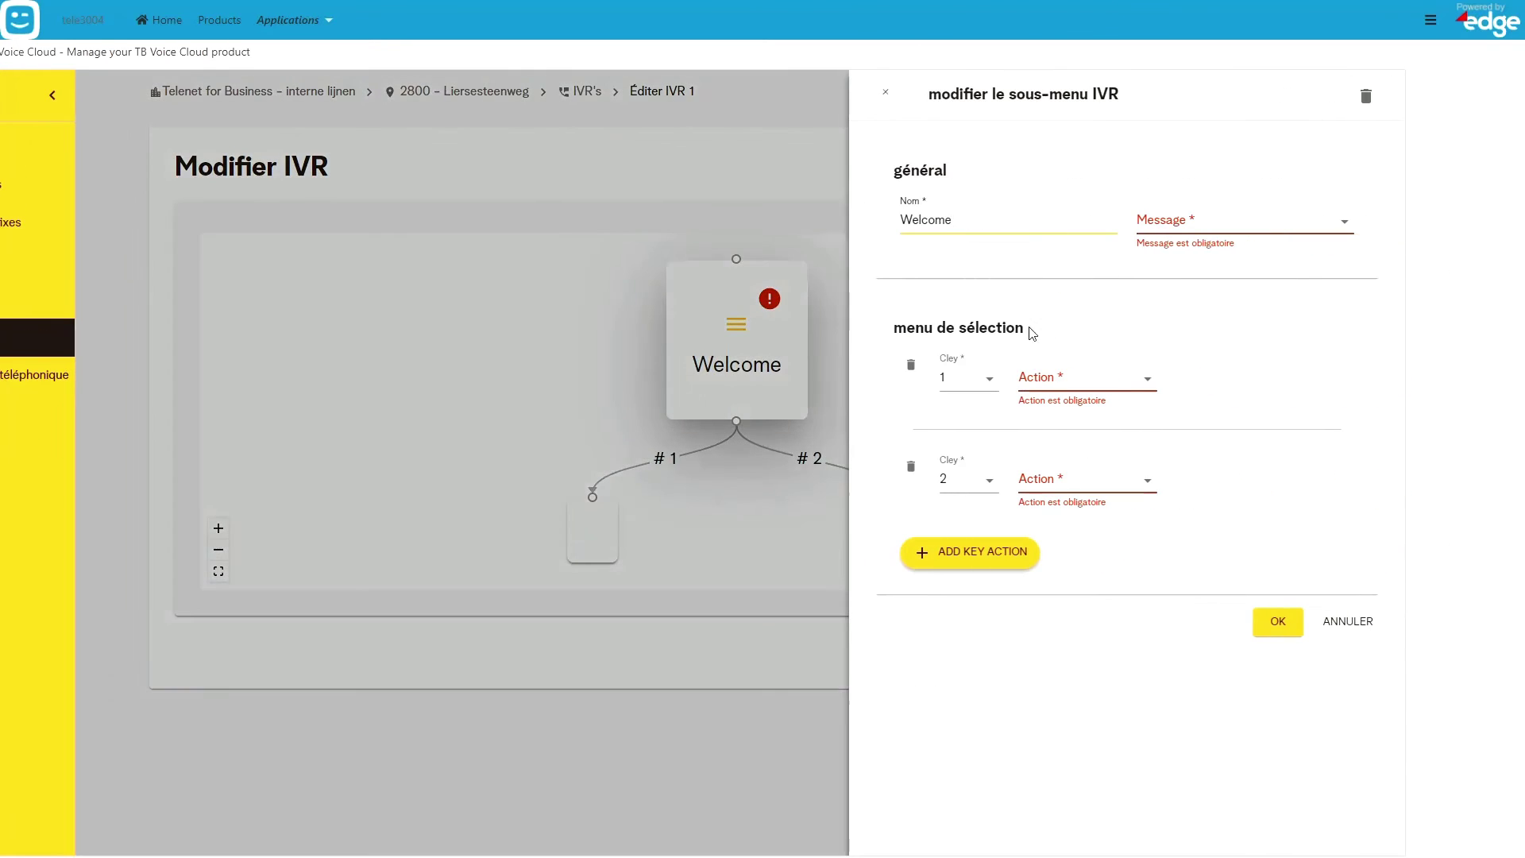
Try adding key action 3 to the Welcome submenu, view the actions available for key 1, and discard the submenu changes
click(971, 550)
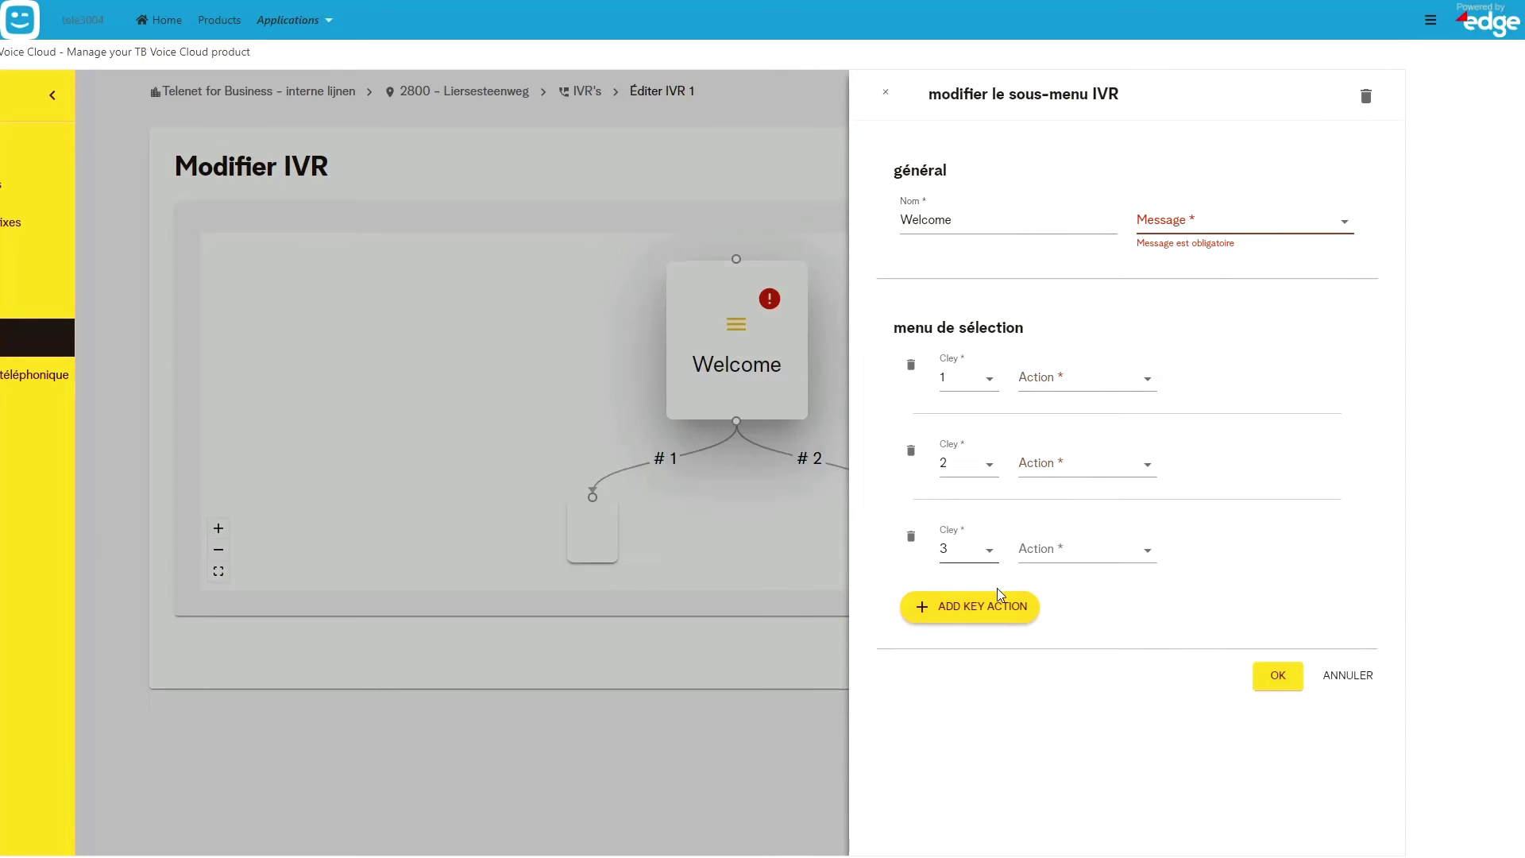
click(1136, 379)
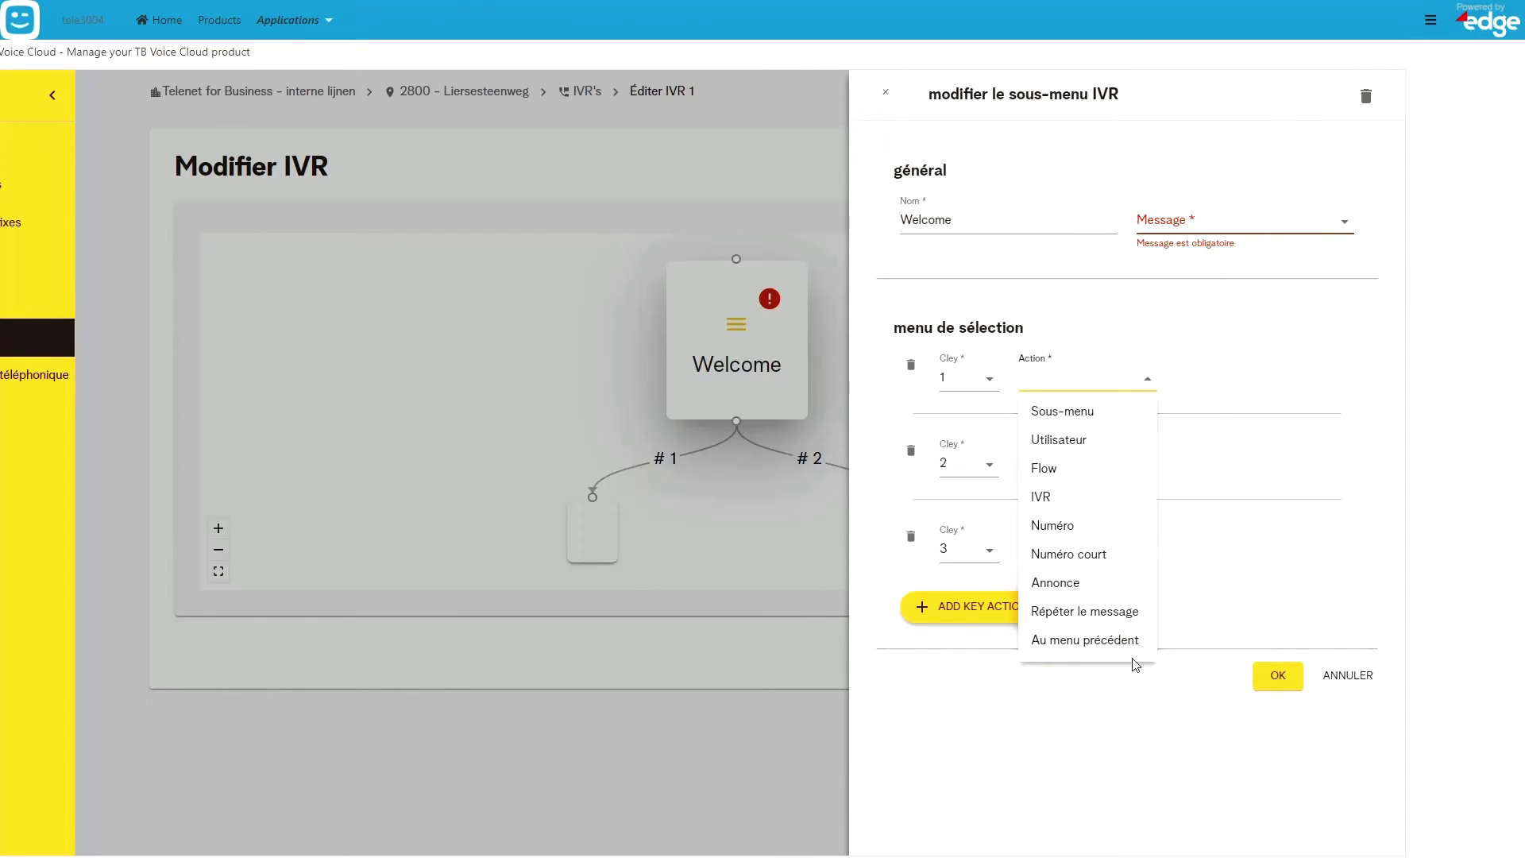
click(1342, 676)
click(1342, 676)
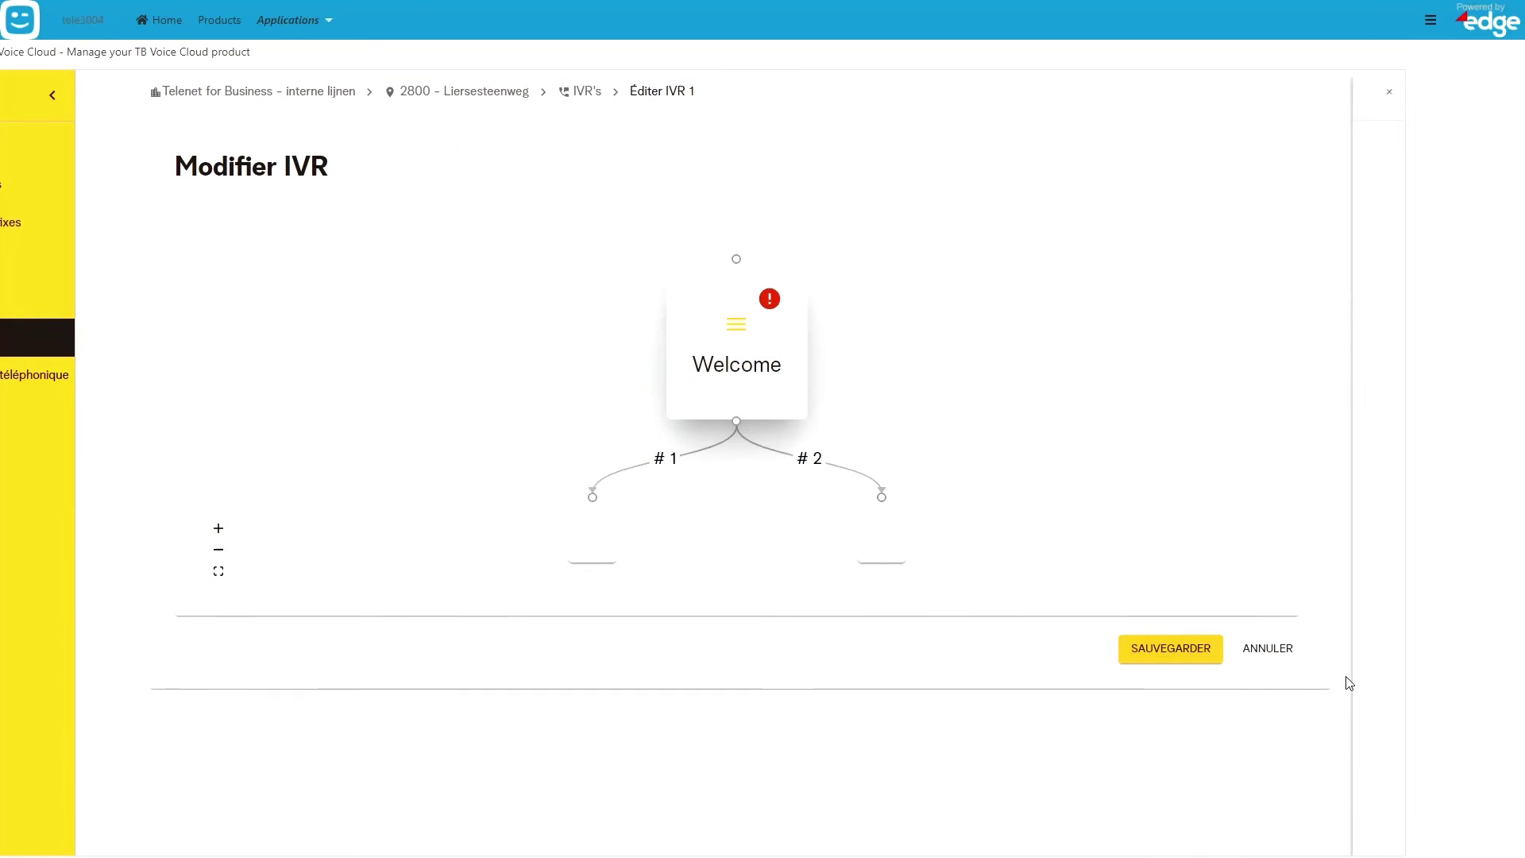
Discard the IVR 1 configuration edit and view the site's phone directory and its holiday and opening-hours schedules
click(1268, 649)
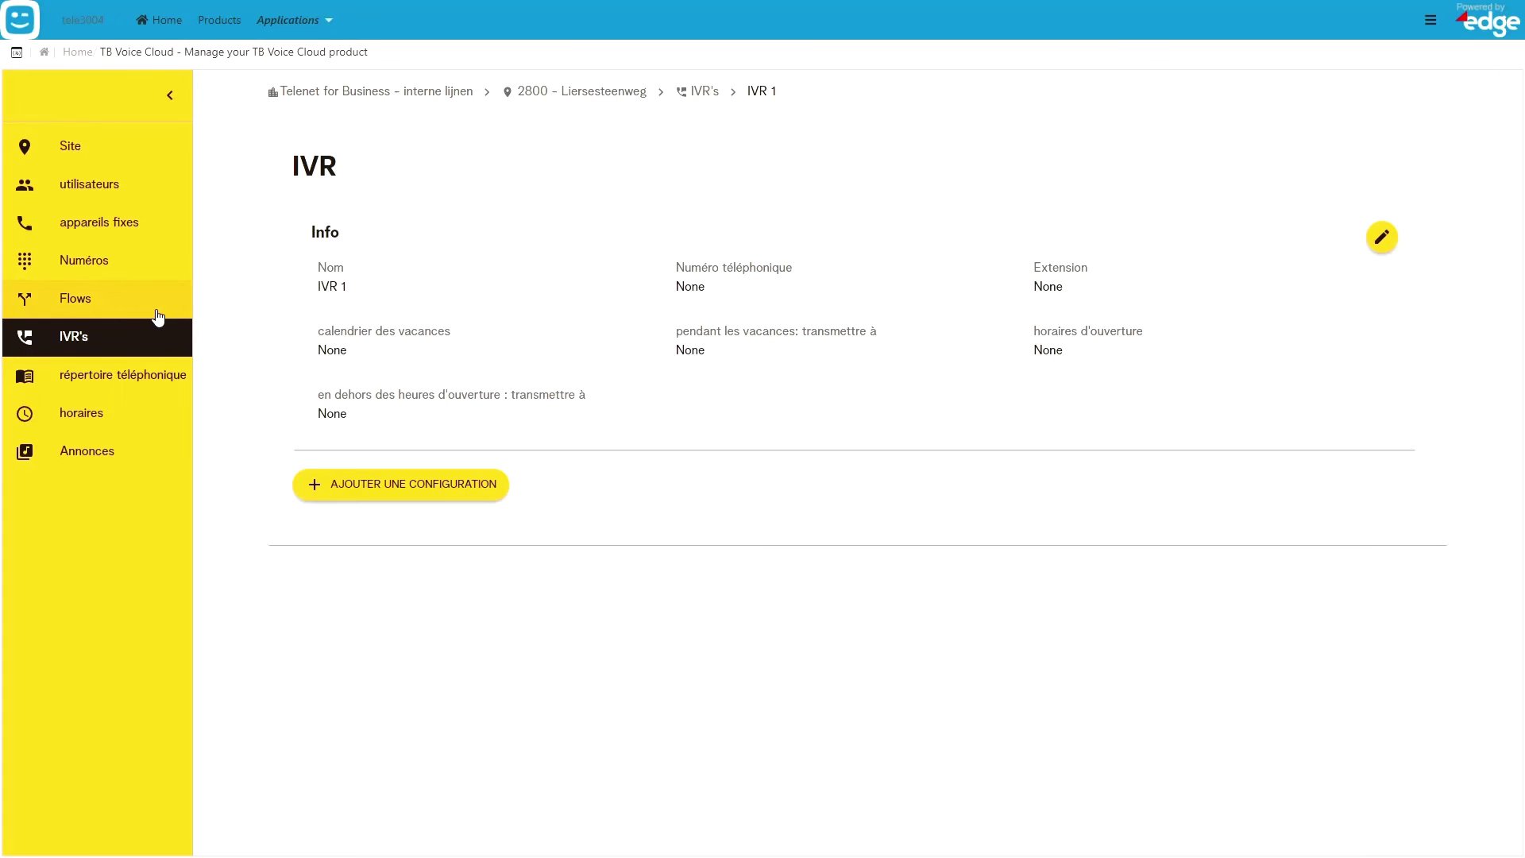
click(128, 369)
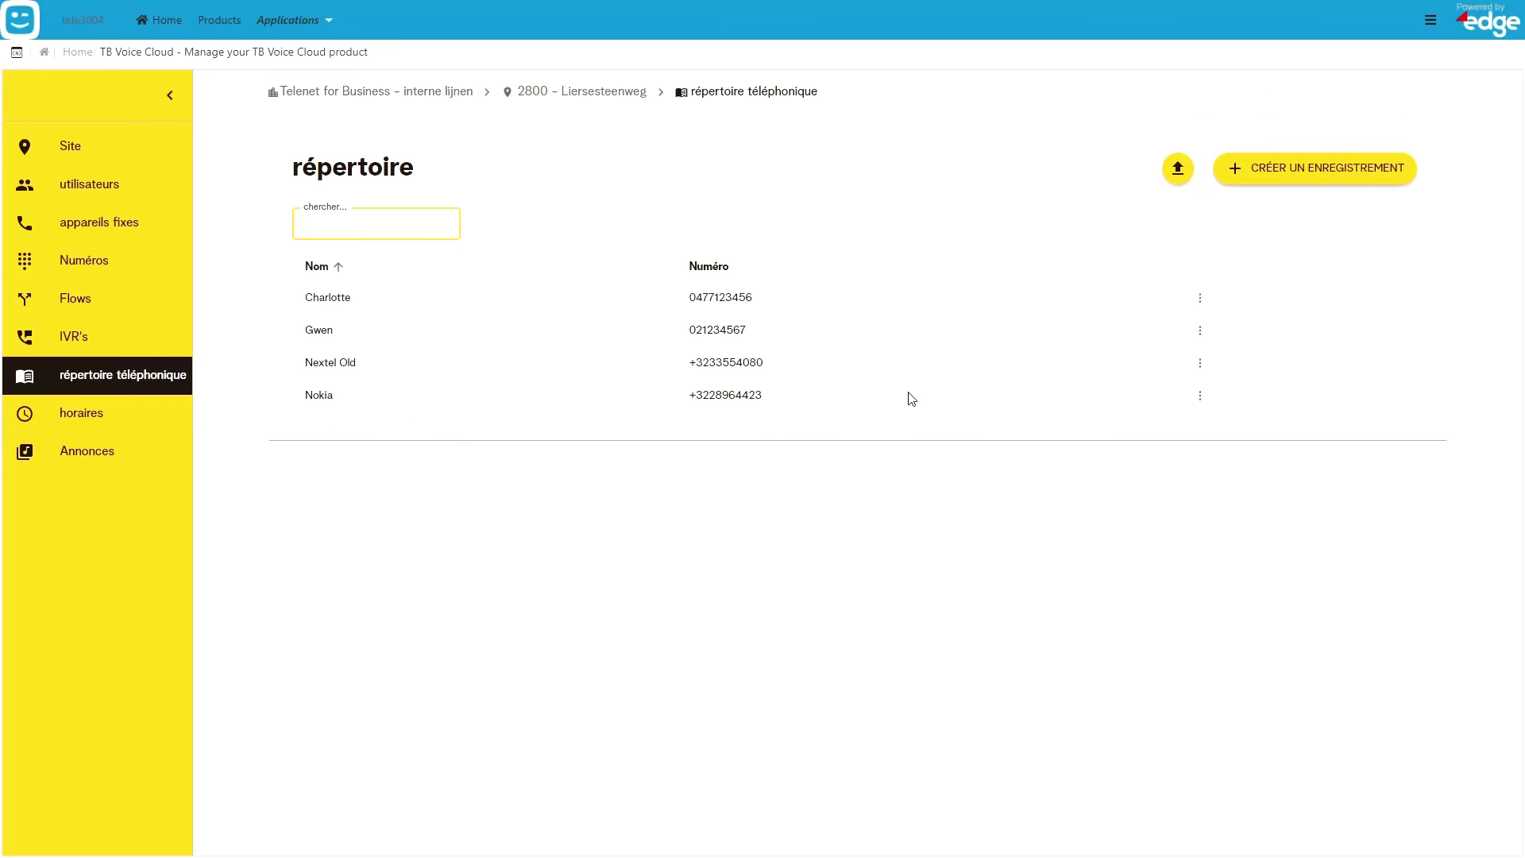
click(87, 414)
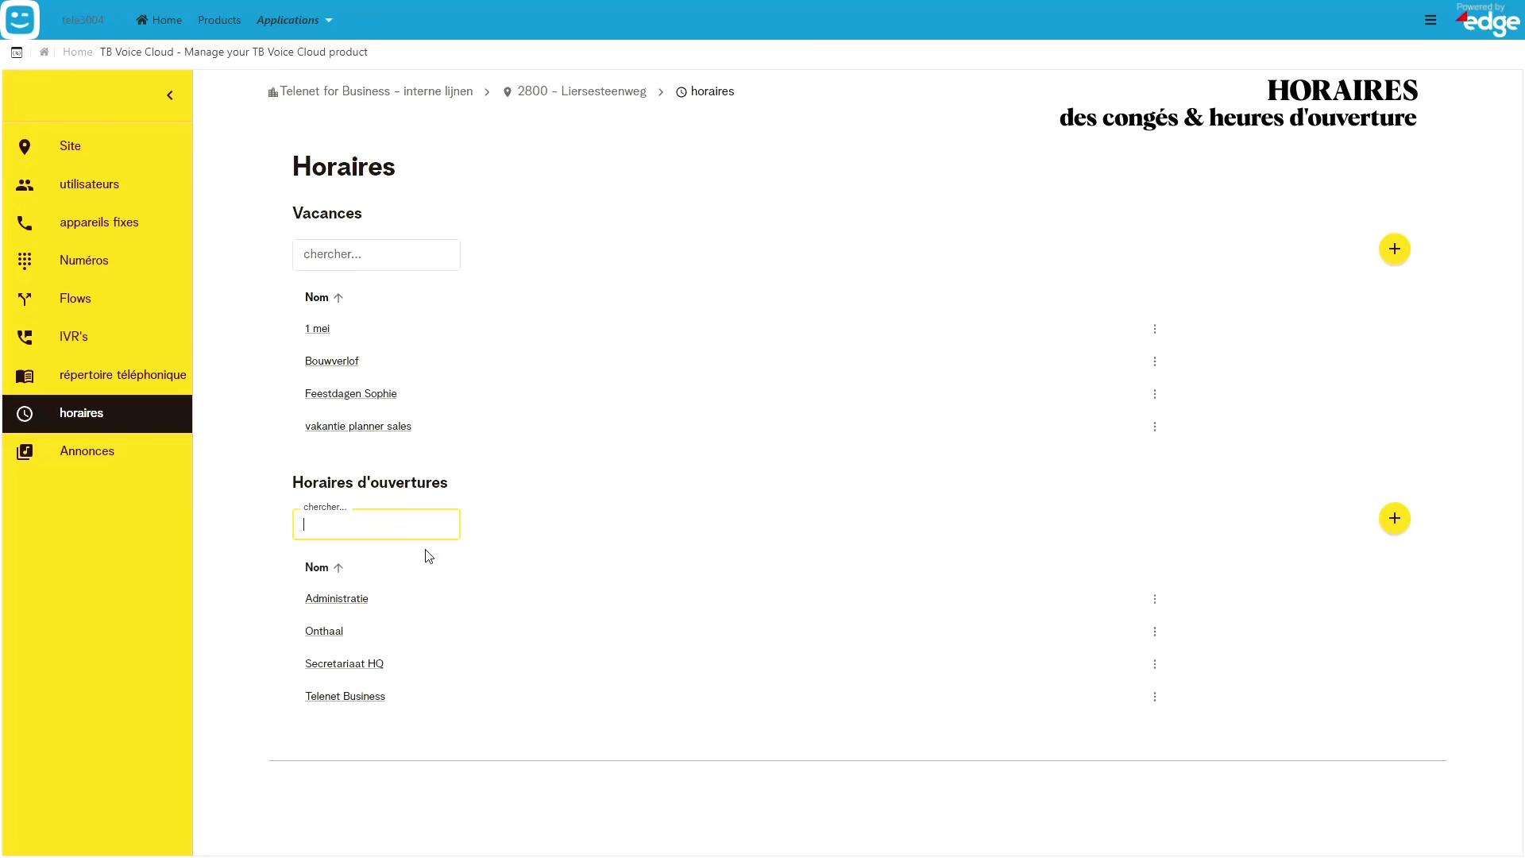
Open the "accueil" flow and review its general, agents, media, overflow and closure call-transfer settings
click(102, 318)
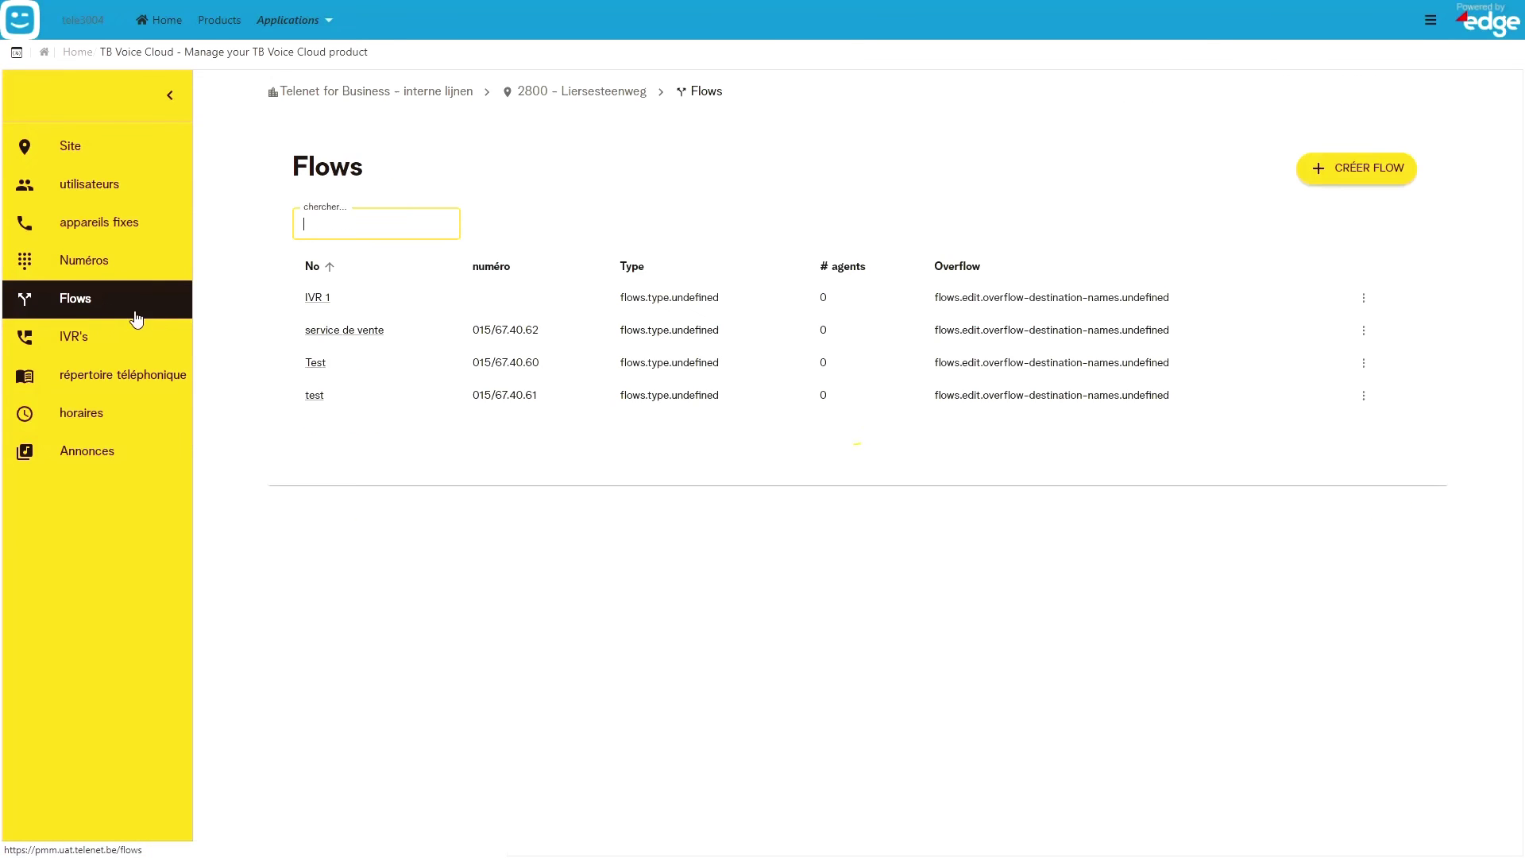
click(328, 300)
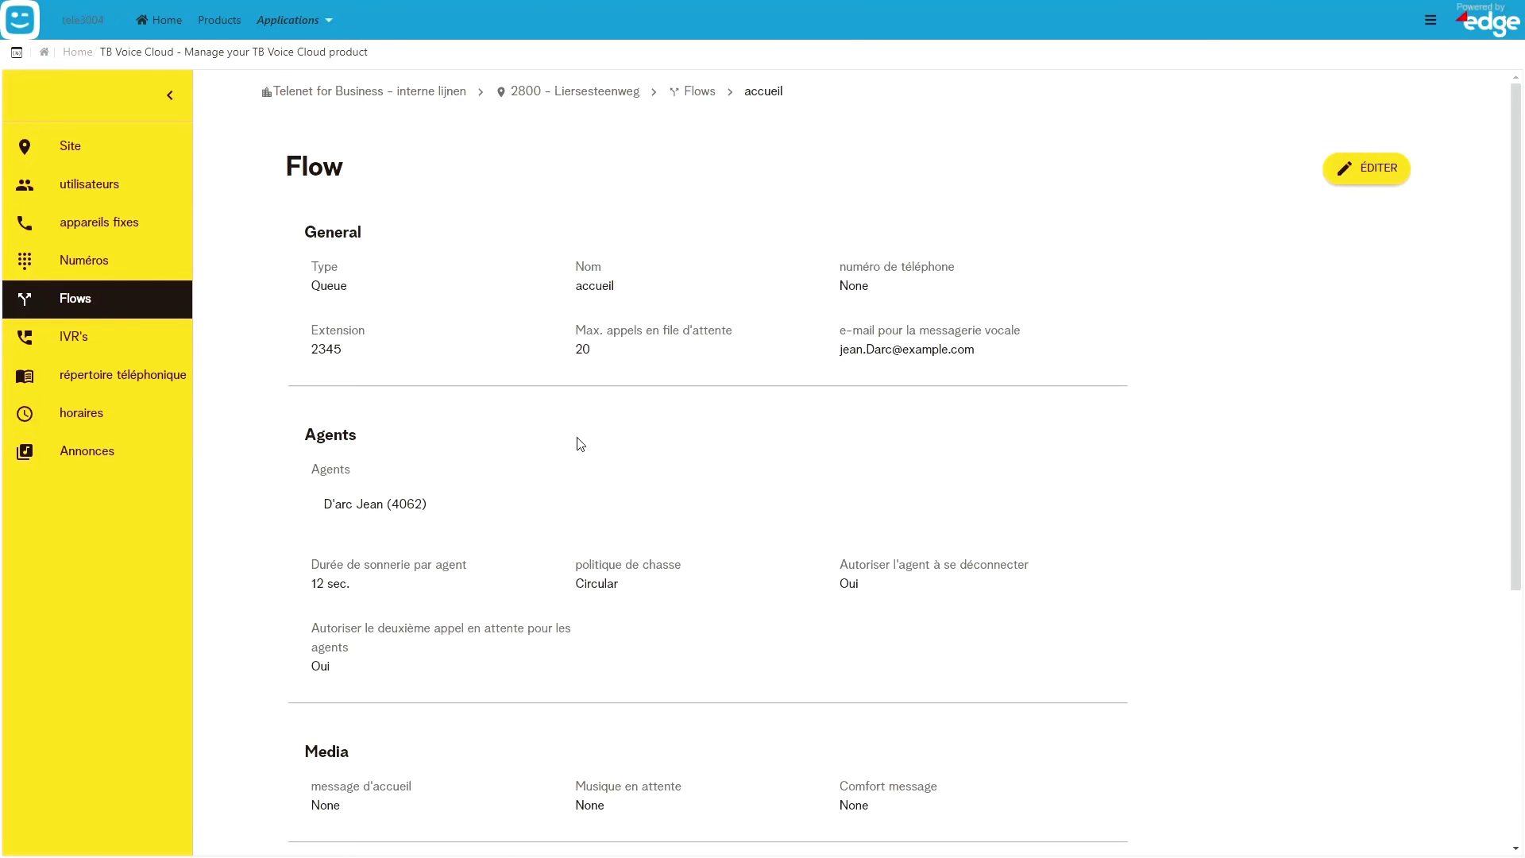
scroll(527, 477, down, 4)
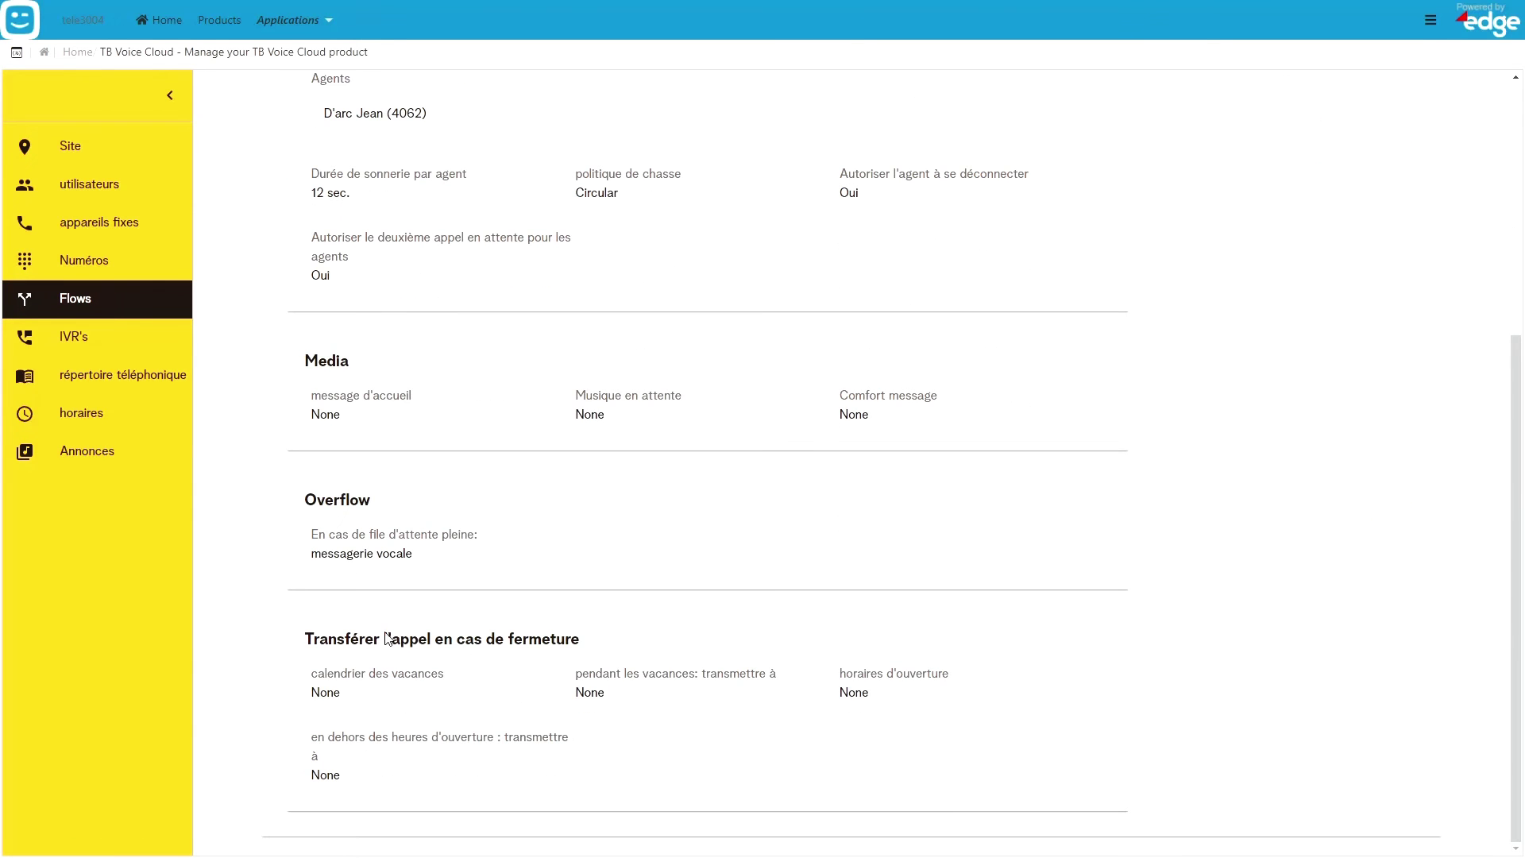
scroll(1287, 278, up, 2)
scroll(1303, 247, up, 5)
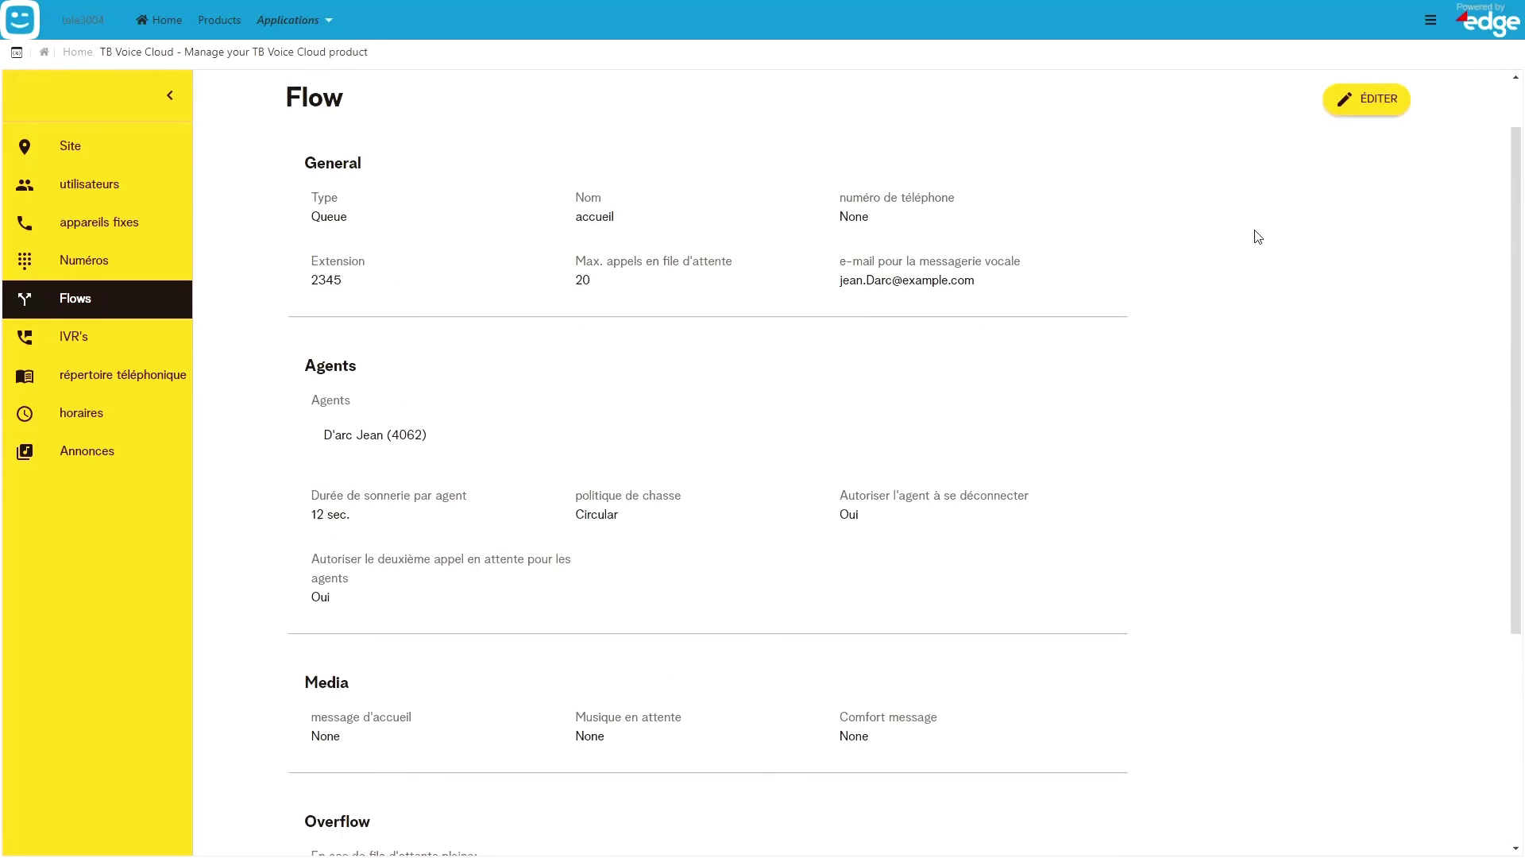
Open the "accueil" flow for editing, check the holiday calendar and opening-hours choices for transferring calls during closure, and cancel without saving
click(1386, 175)
scroll(429, 677, down, 9)
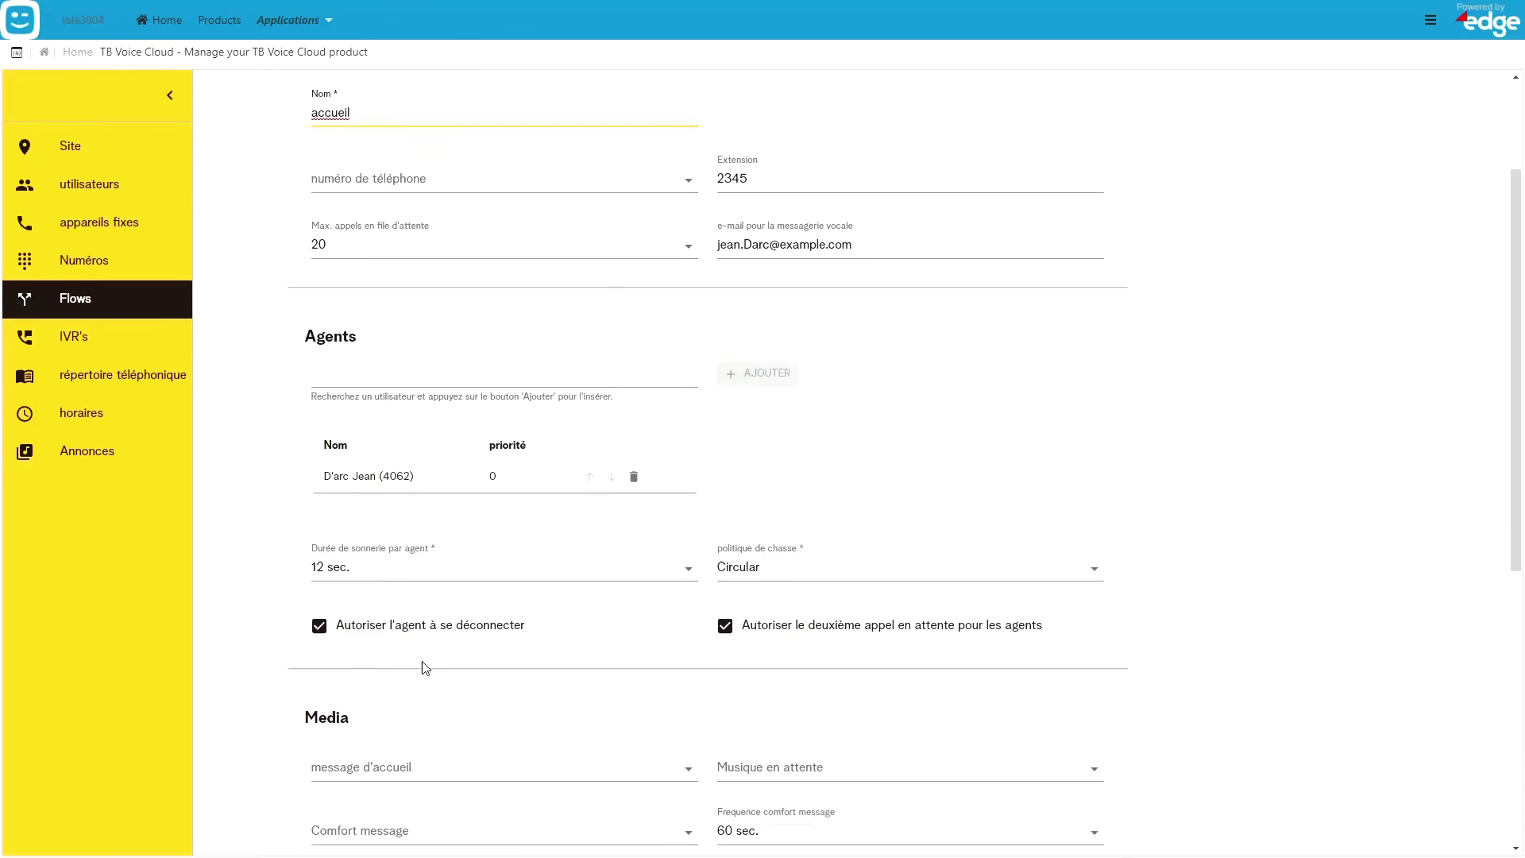
click(423, 655)
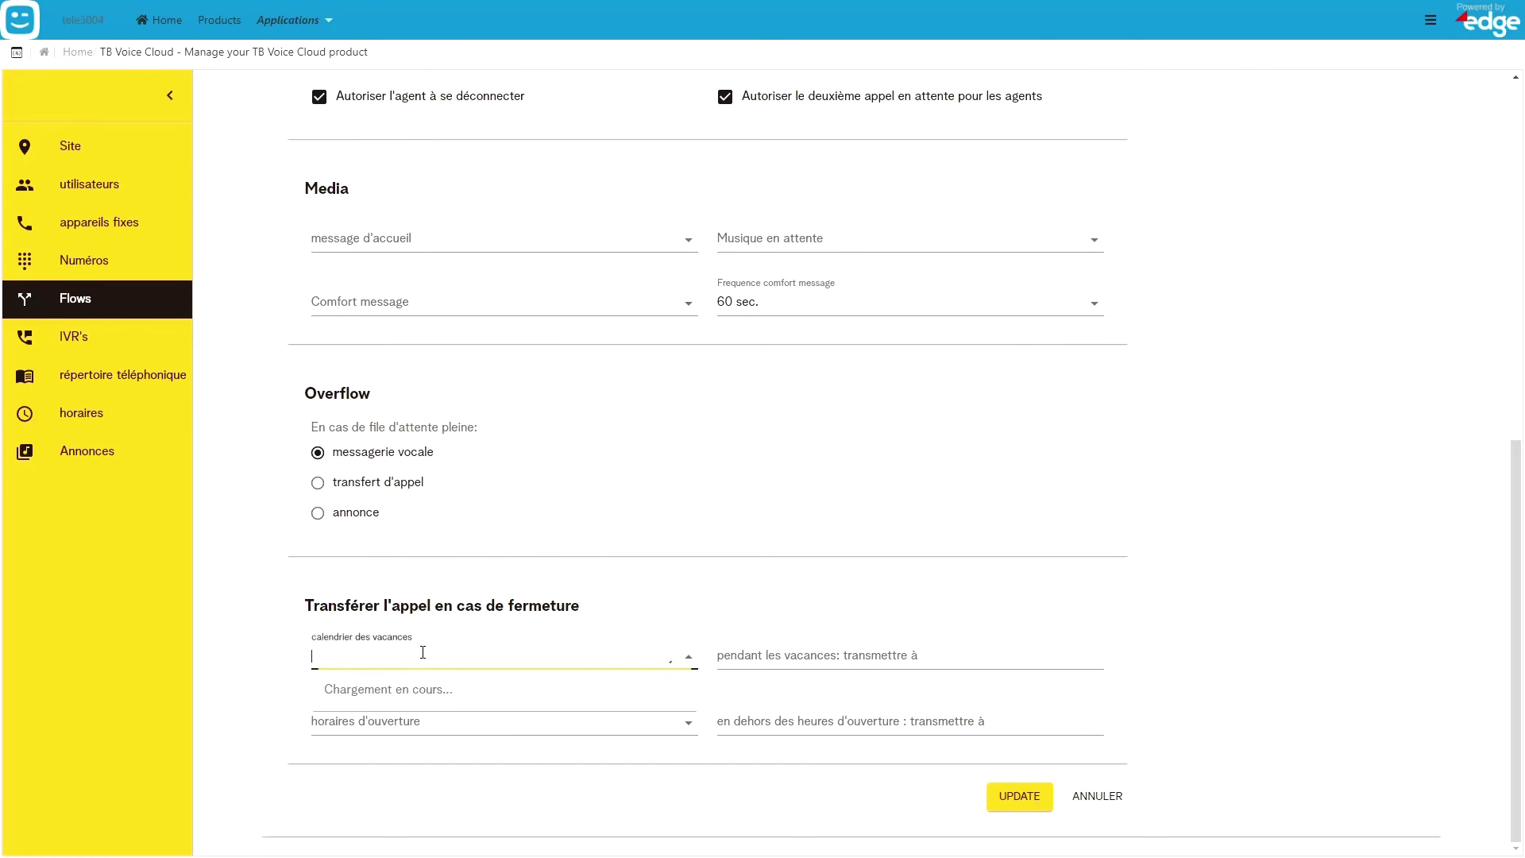
click(688, 661)
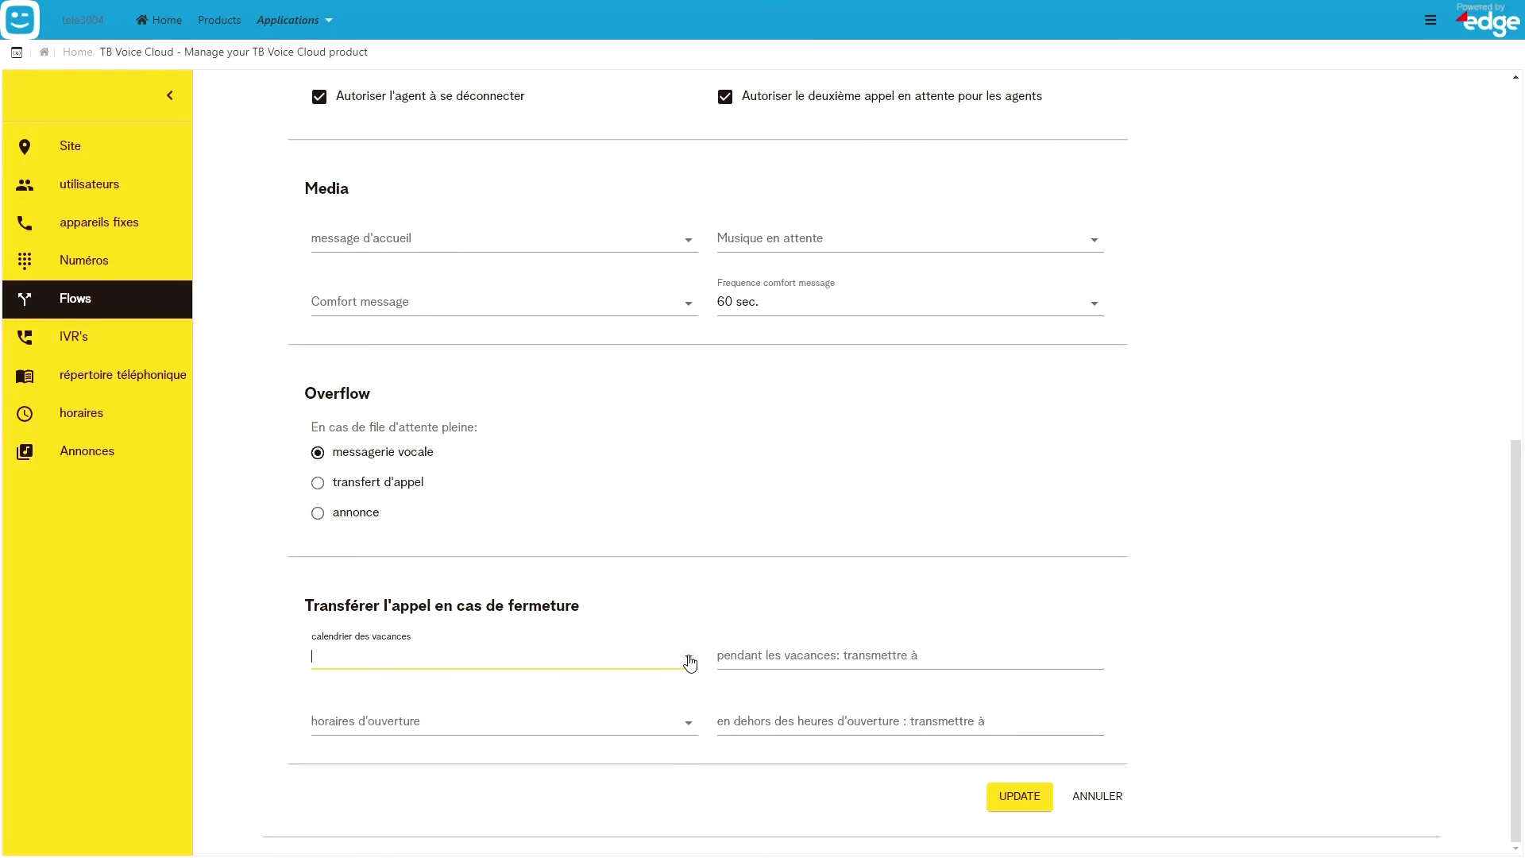
click(857, 649)
click(613, 721)
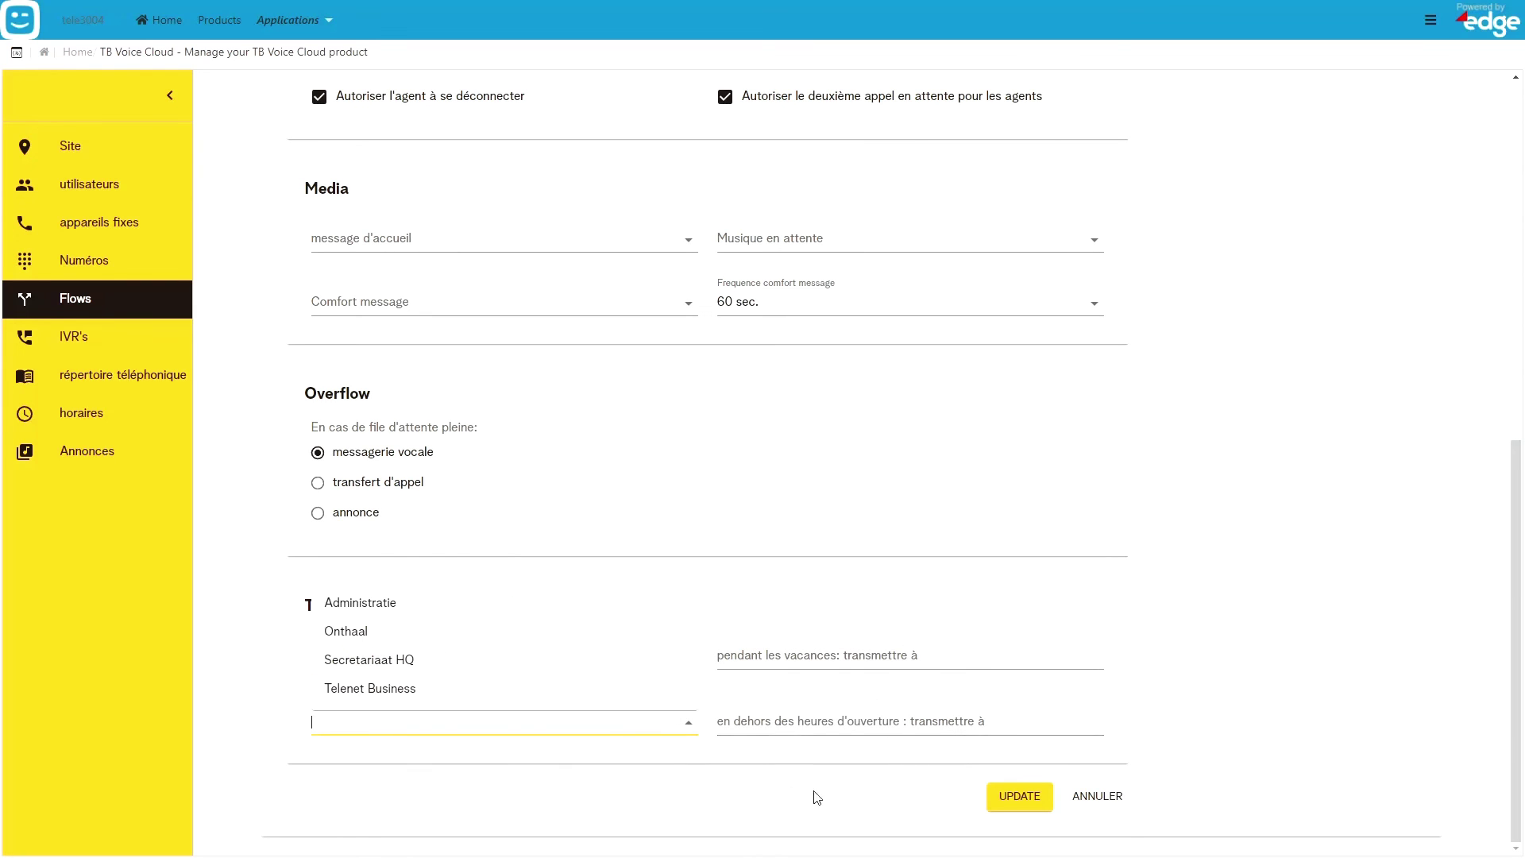
click(1121, 796)
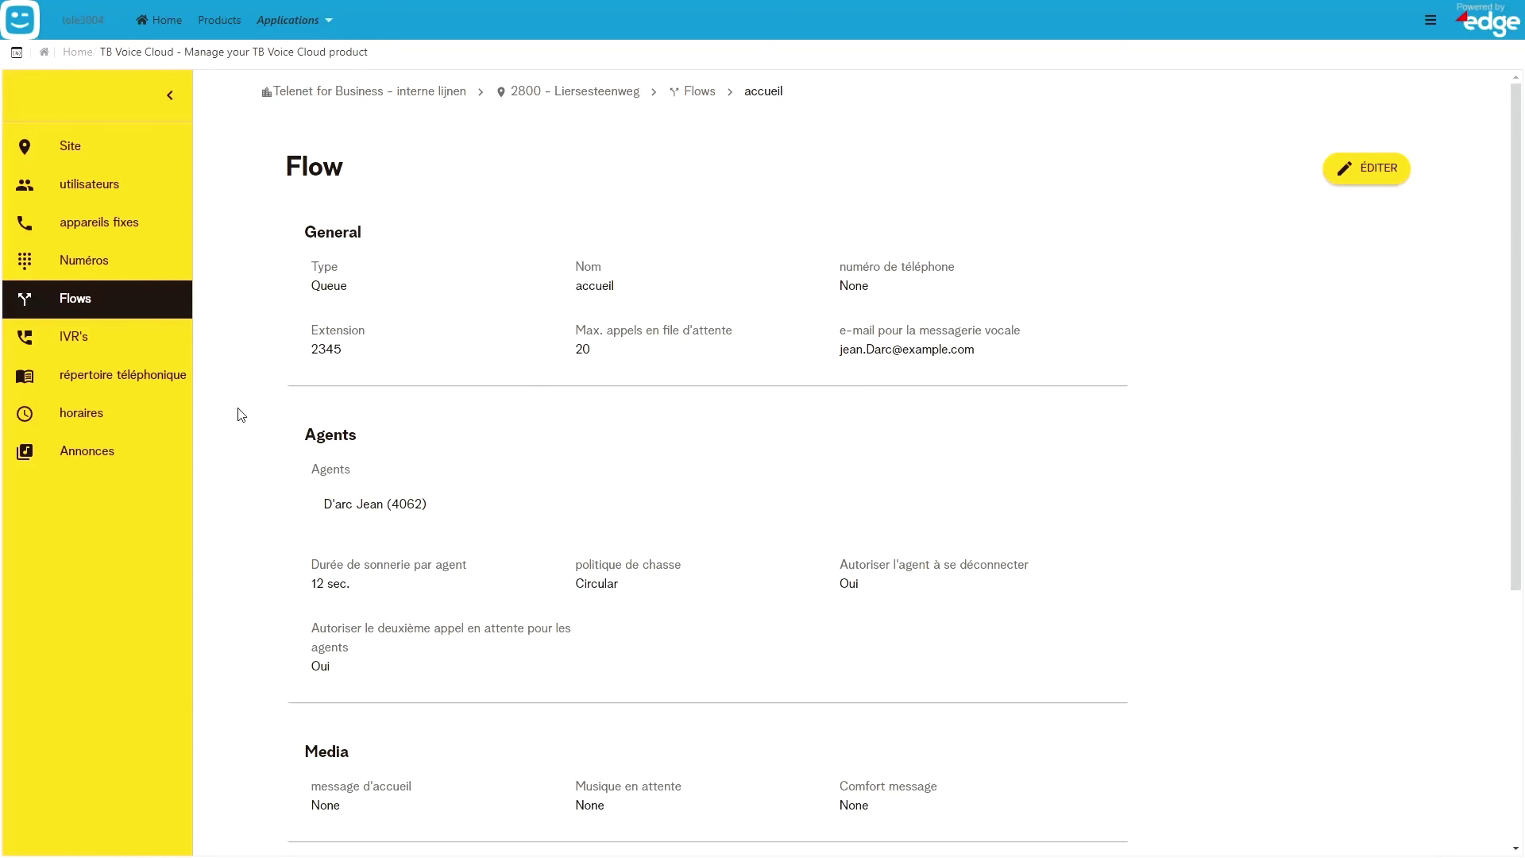
View the site's announcements and try the upload area for selecting .WAV files
click(83, 454)
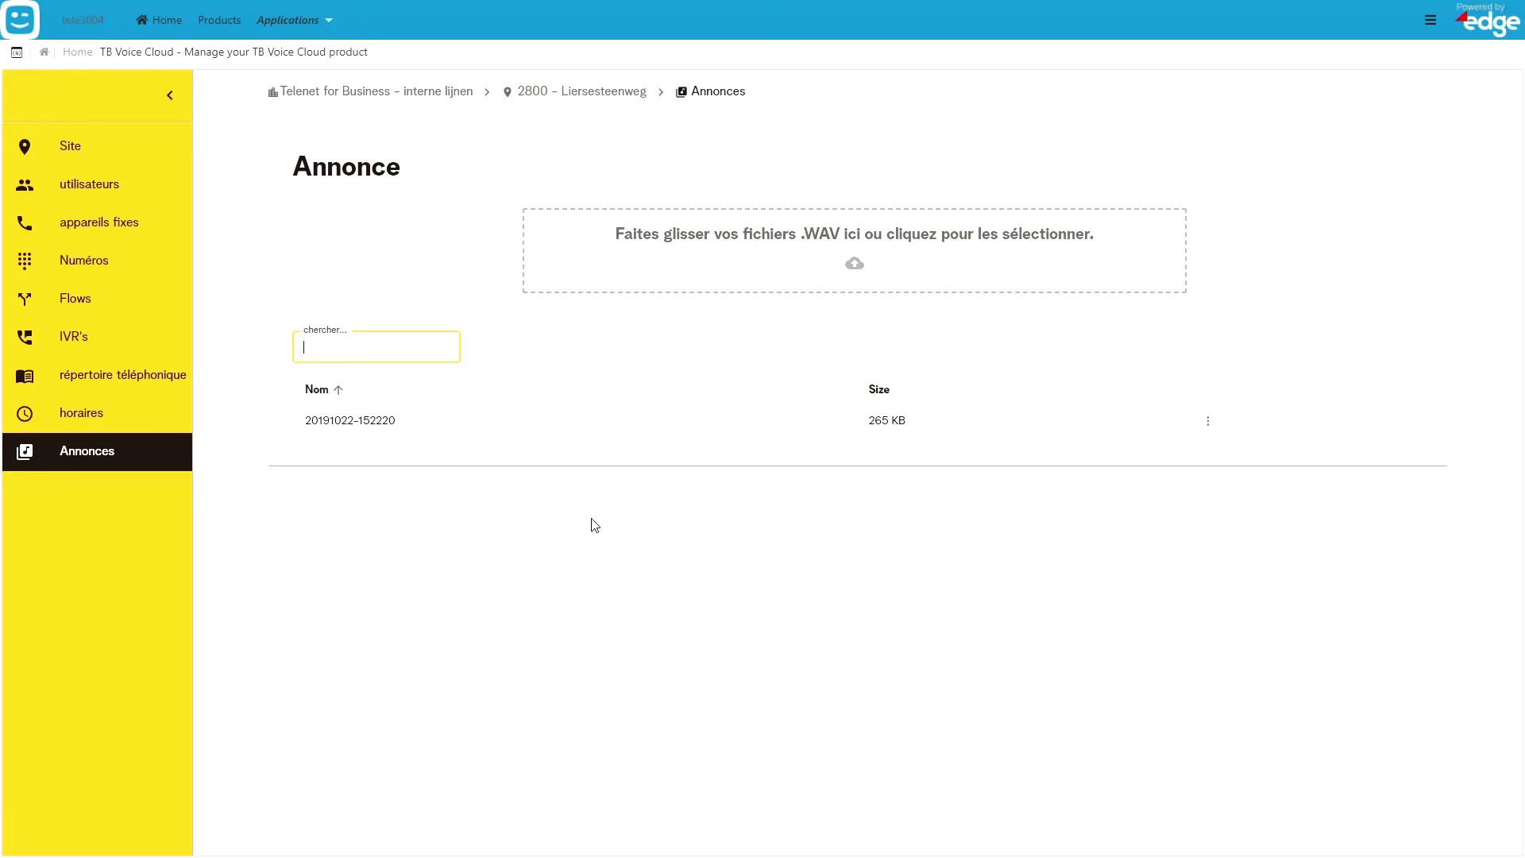
click(758, 274)
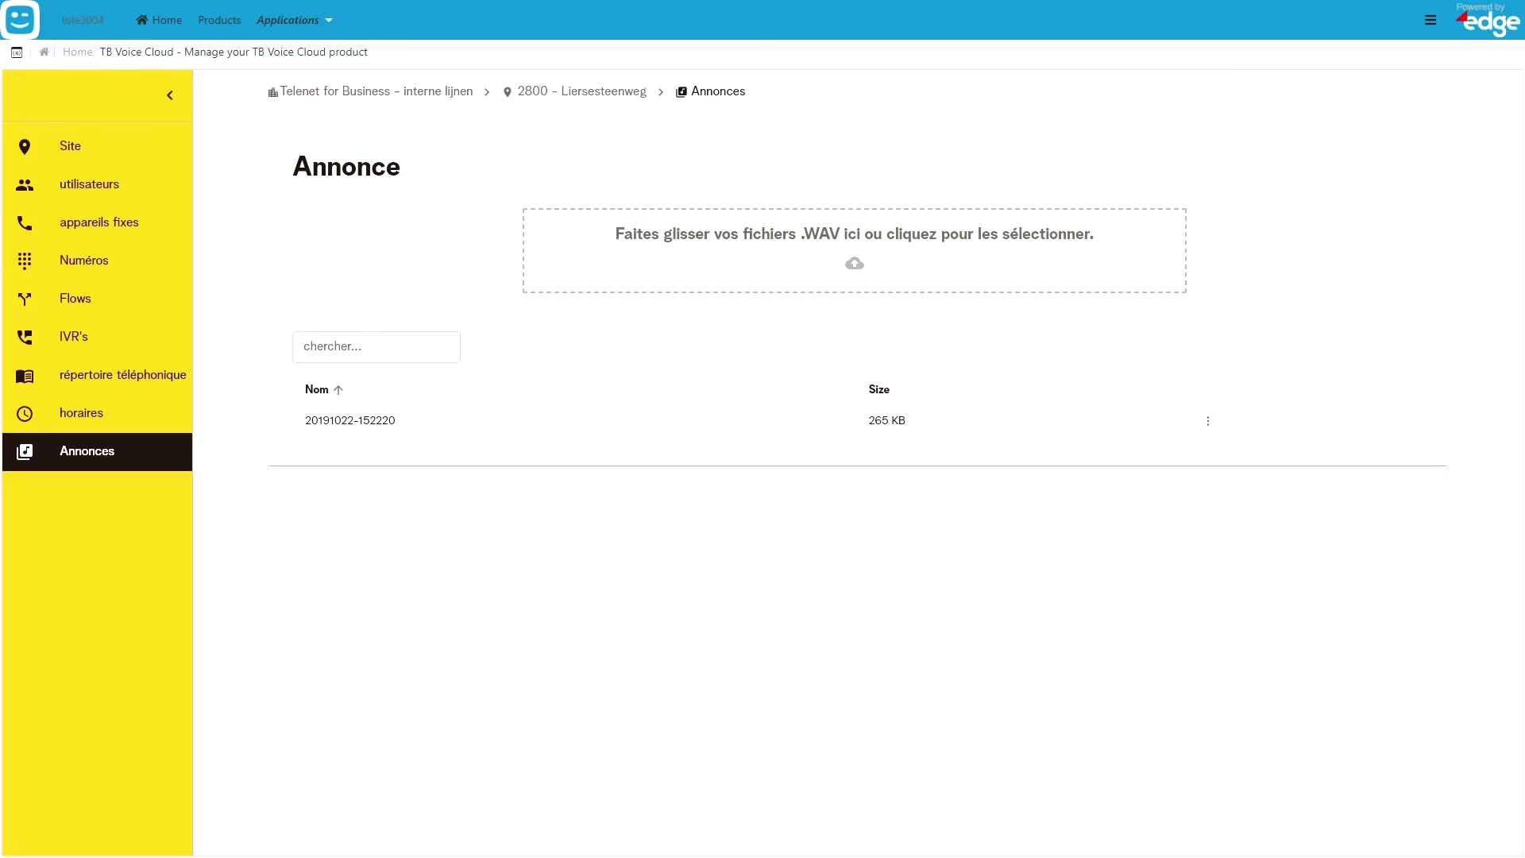